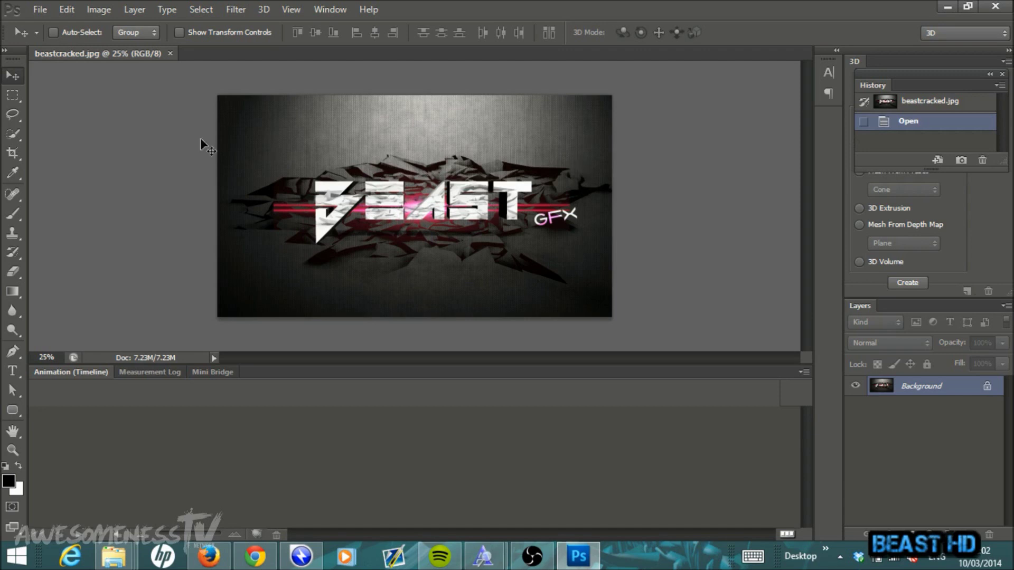
Open Channel Art Template.png from the Cracked BG GFX Pack folder.
left_click(39, 9)
left_click(45, 38)
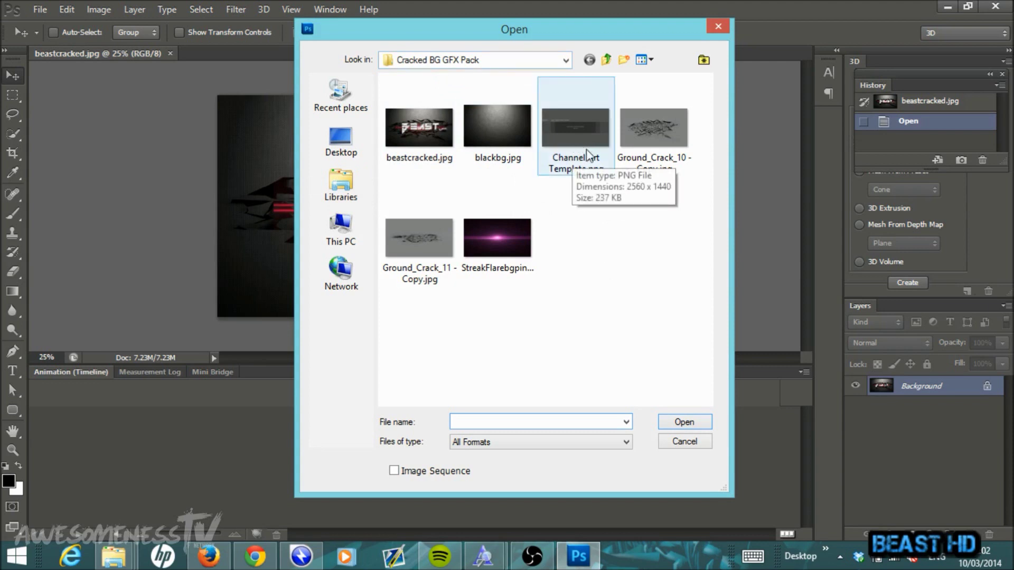
double_click(583, 132)
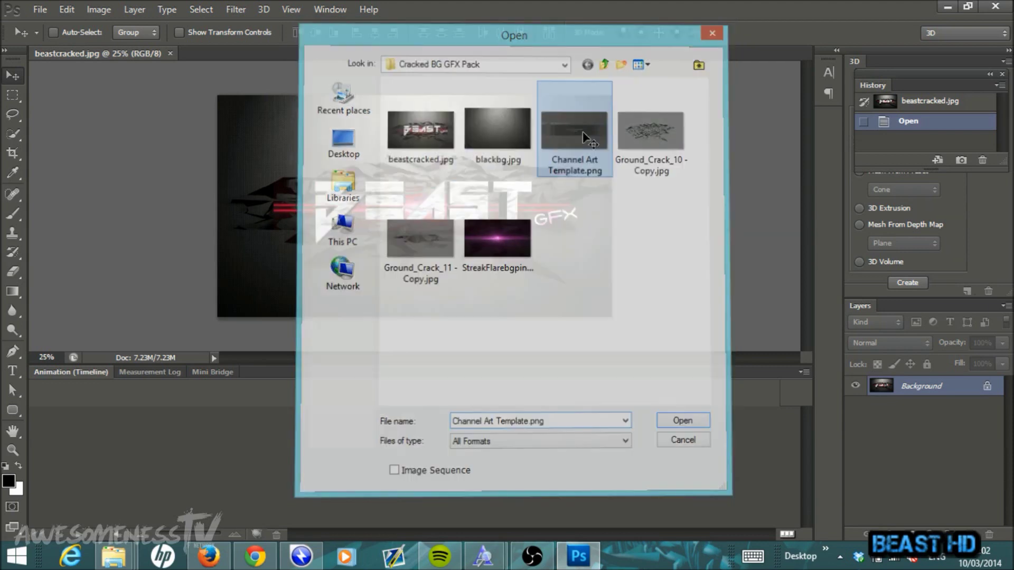
left_click(572, 331)
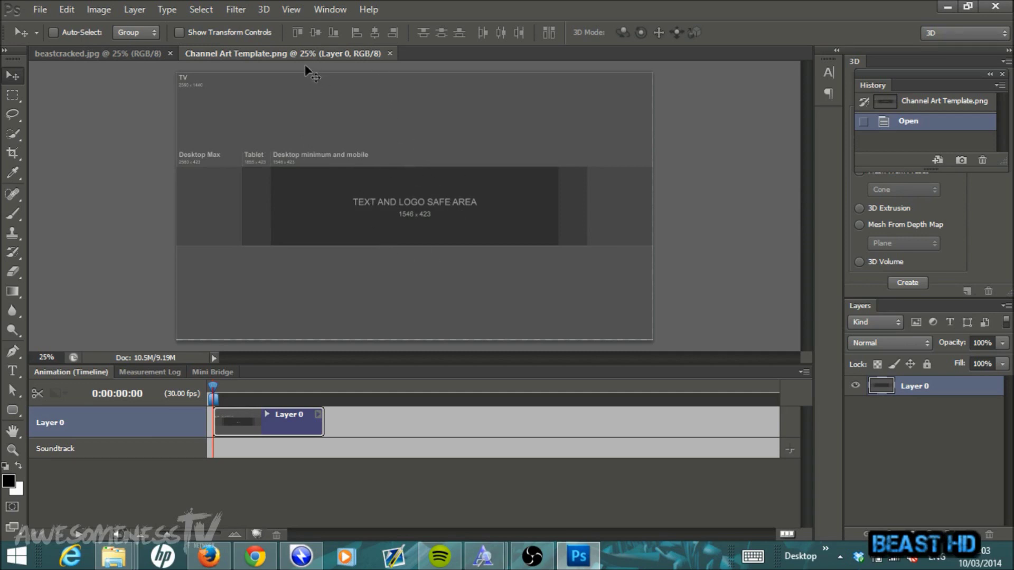
Show the rulers and place a vertical guide along the left edge of the template's text and logo safe area.
left_click(286, 13)
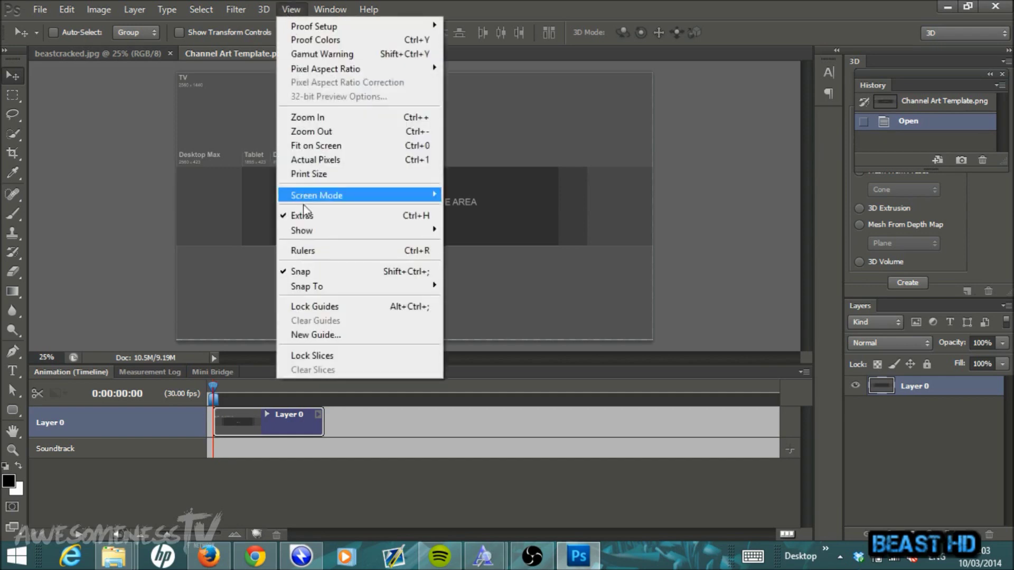
left_click(321, 252)
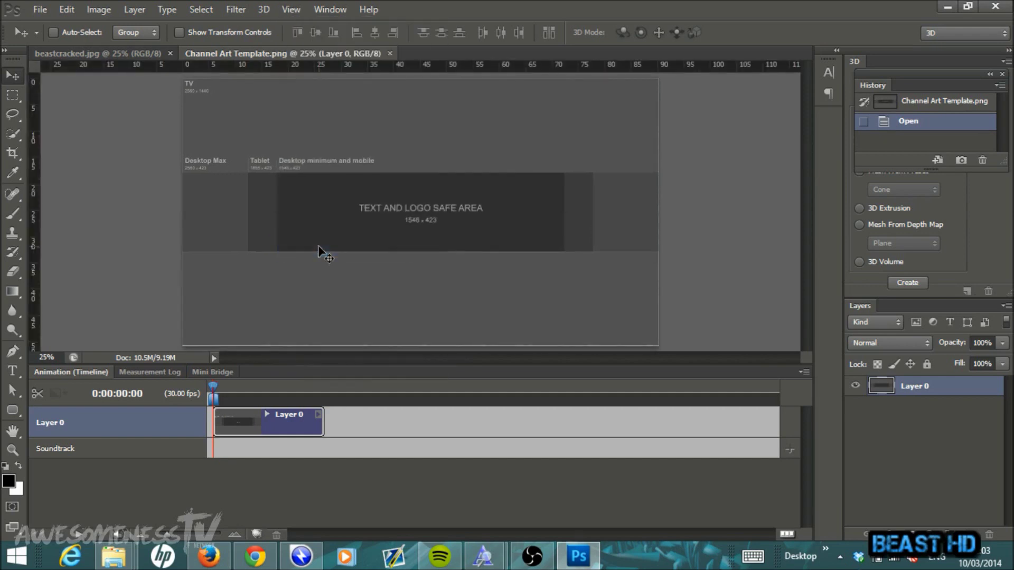
left_click(289, 10)
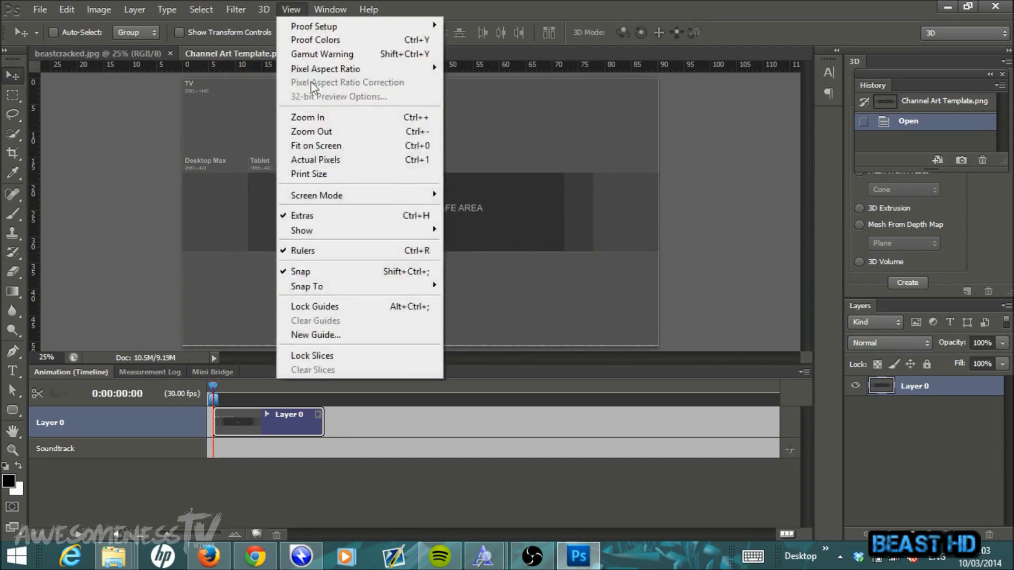
left_click(341, 335)
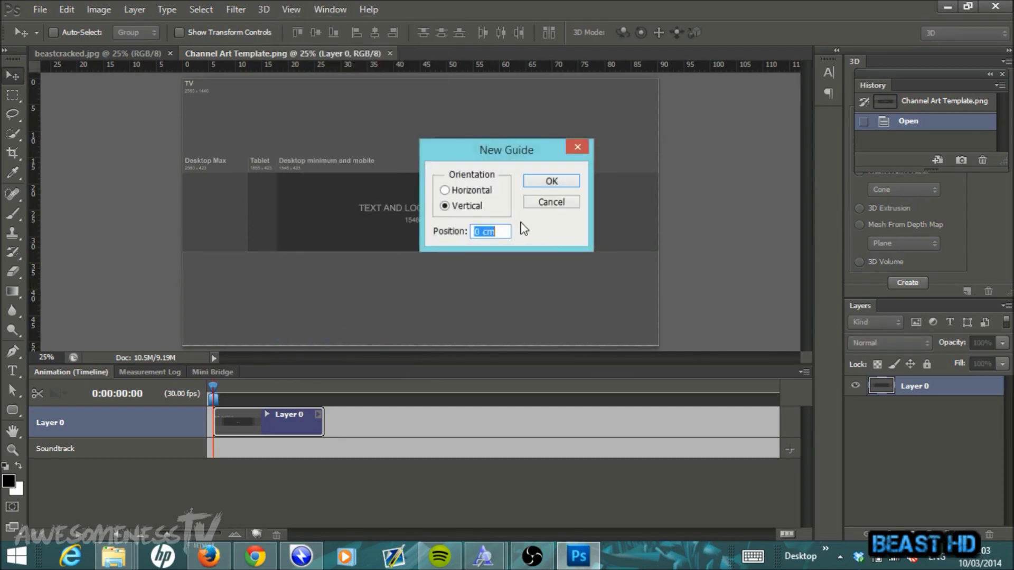
left_click(554, 186)
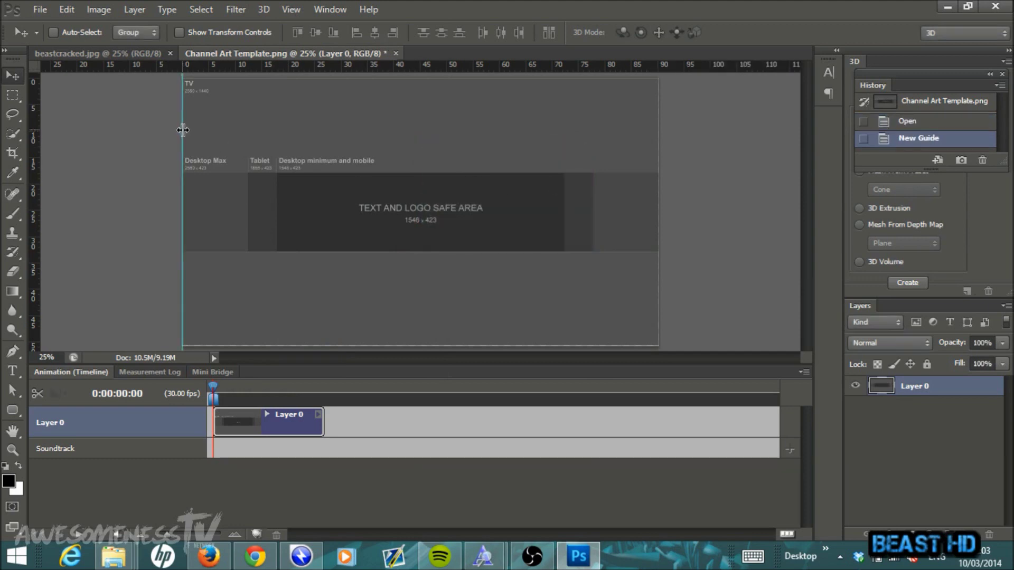
left_click_drag(182, 130, 277, 136)
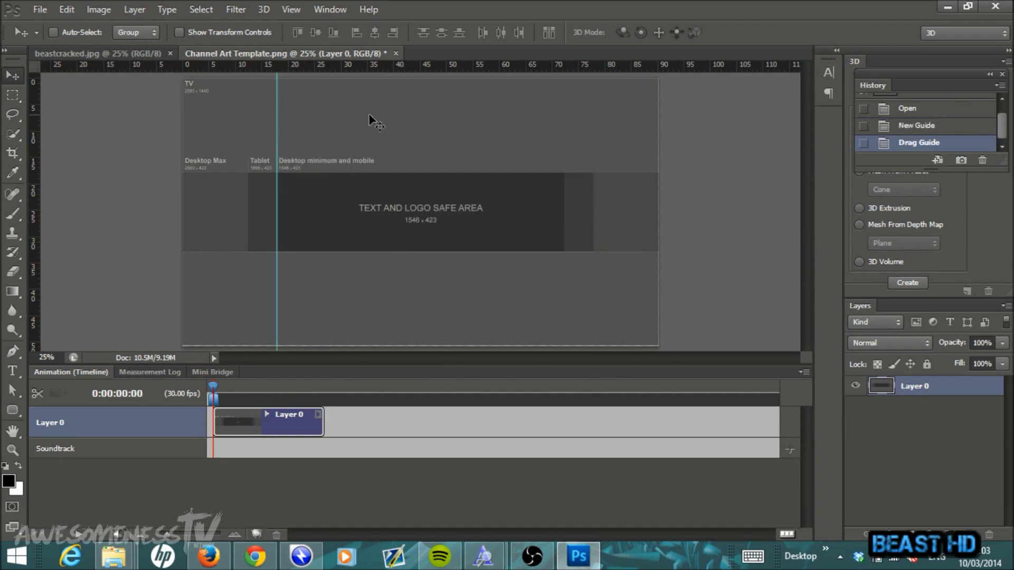
Add a second vertical guide along the right edge of the text and logo safe area.
left_click(291, 8)
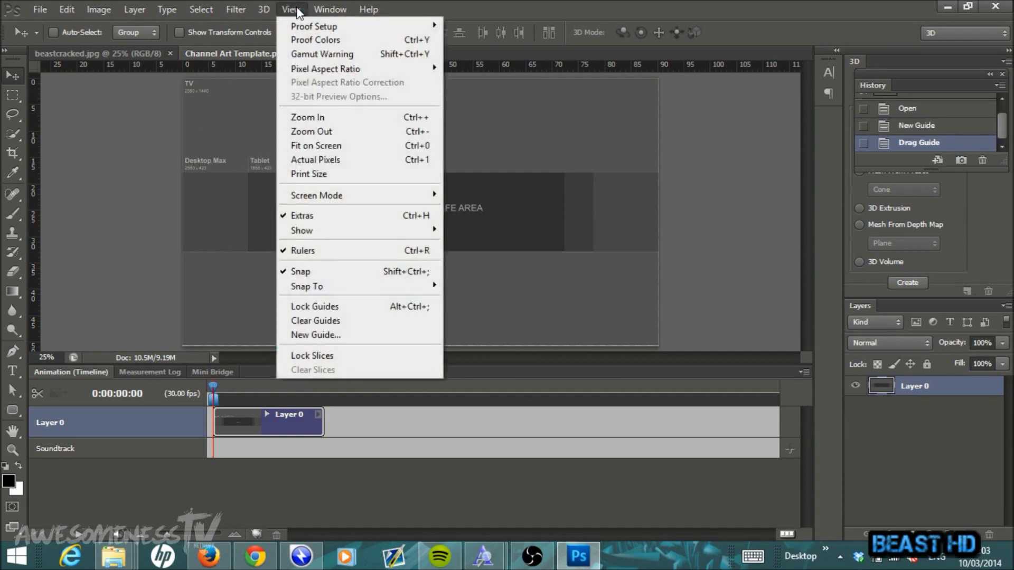
left_click(346, 337)
left_click(557, 182)
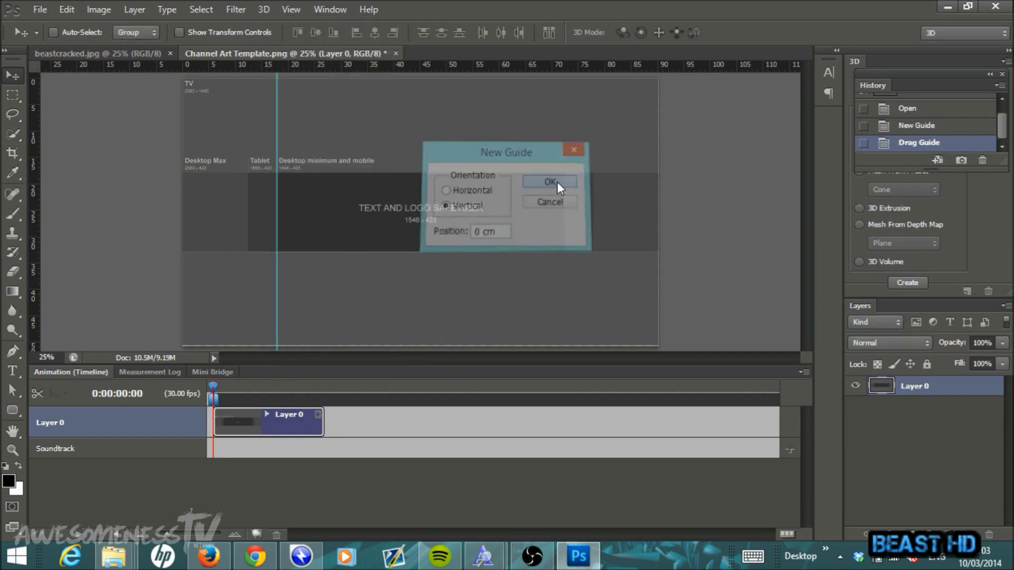
left_click_drag(183, 173, 564, 206)
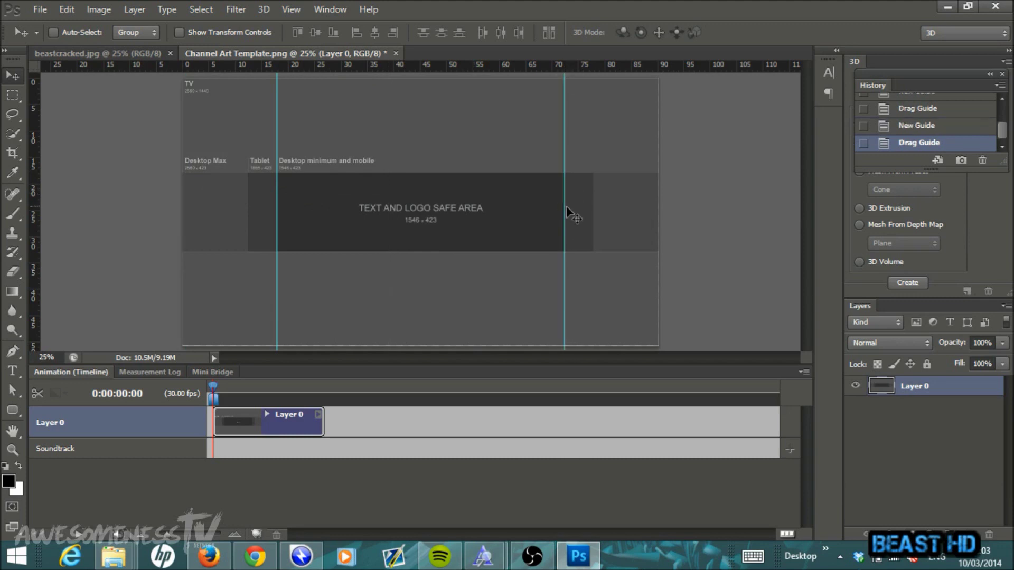
Add a horizontal guide along the top edge of the text and logo safe area.
left_click(290, 10)
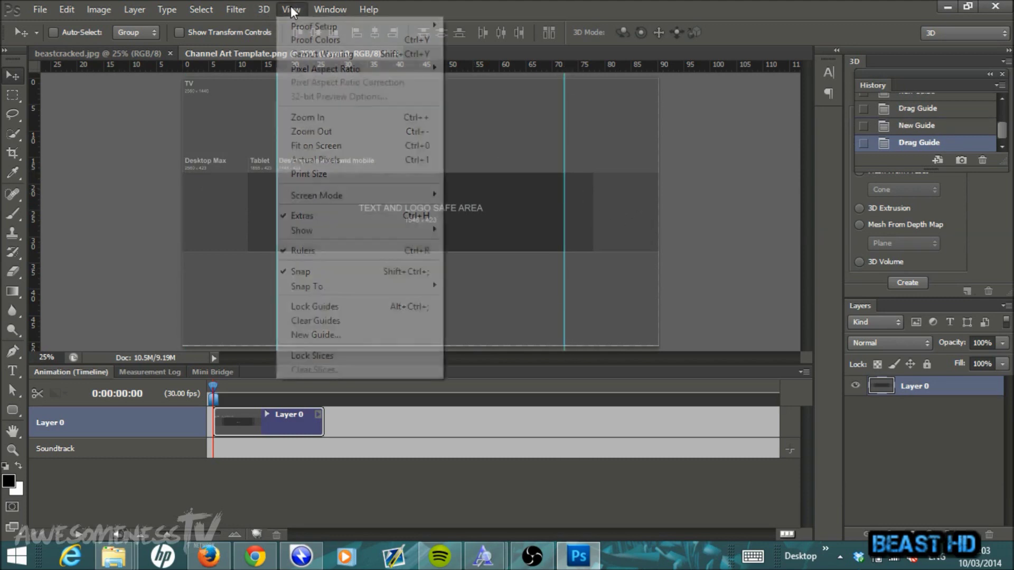
left_click(358, 337)
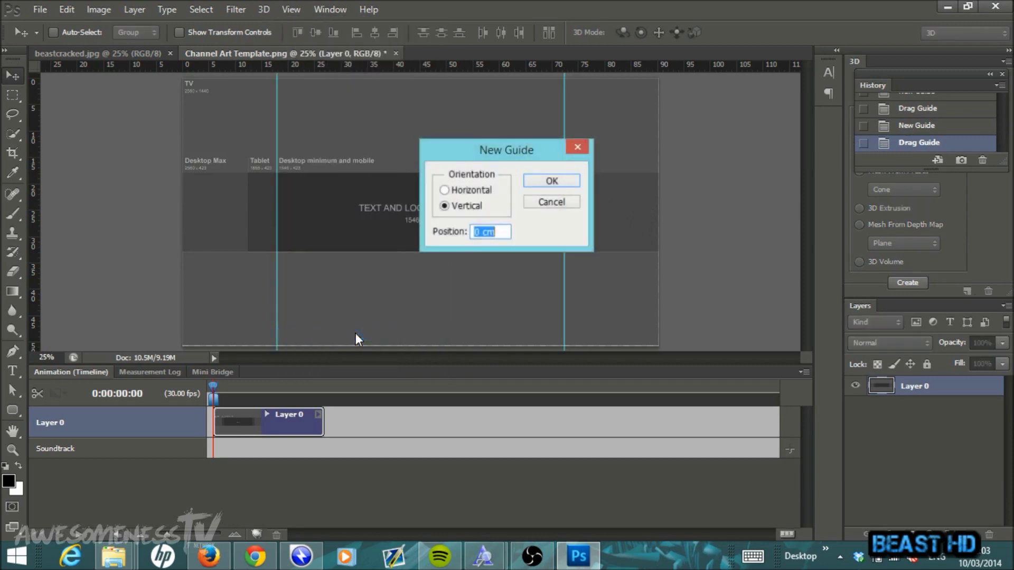
left_click(445, 191)
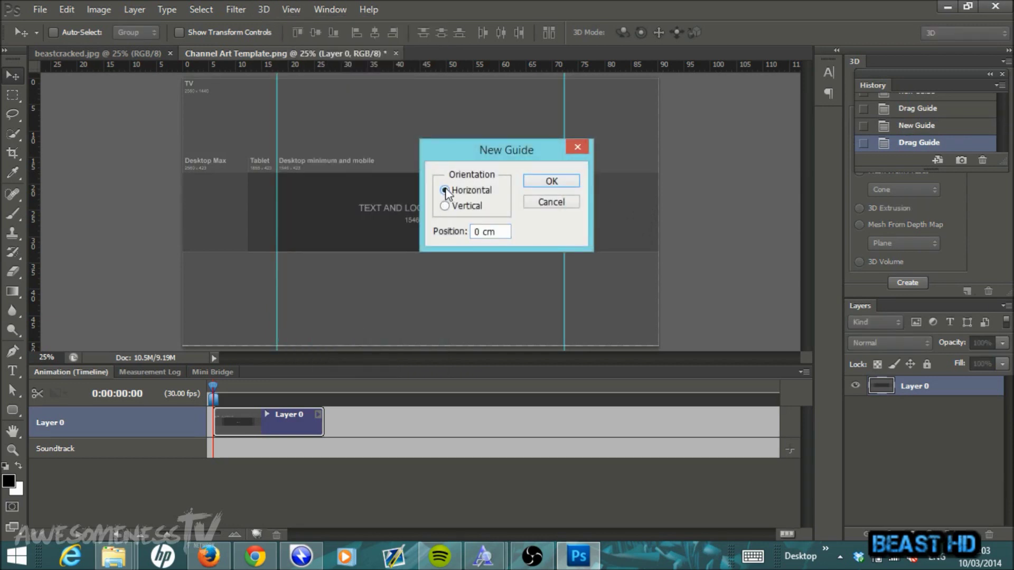
left_click(560, 179)
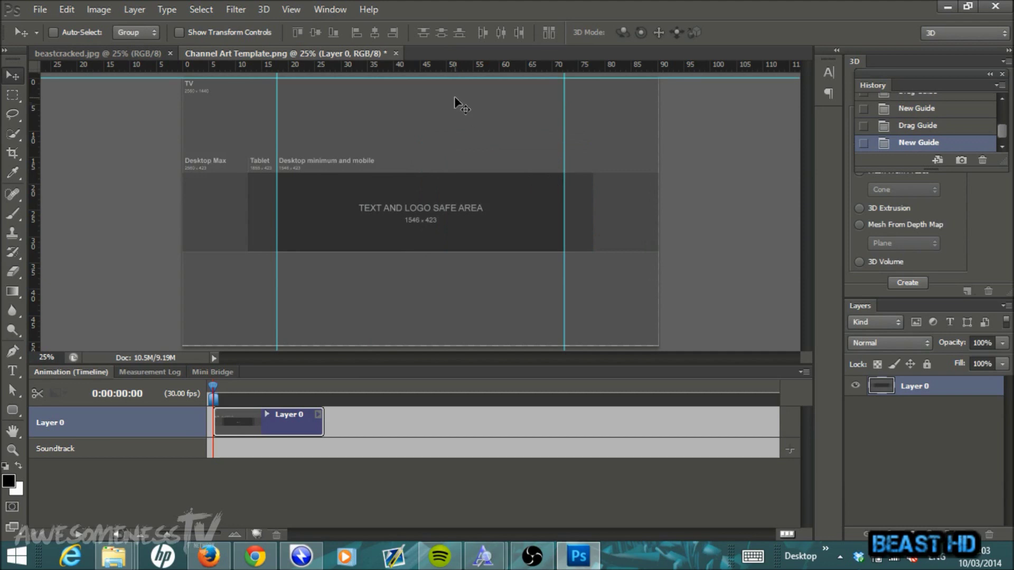
left_click_drag(464, 65, 470, 172)
Add another horizontal guide along the bottom edge of the text and logo safe area.
left_click(285, 10)
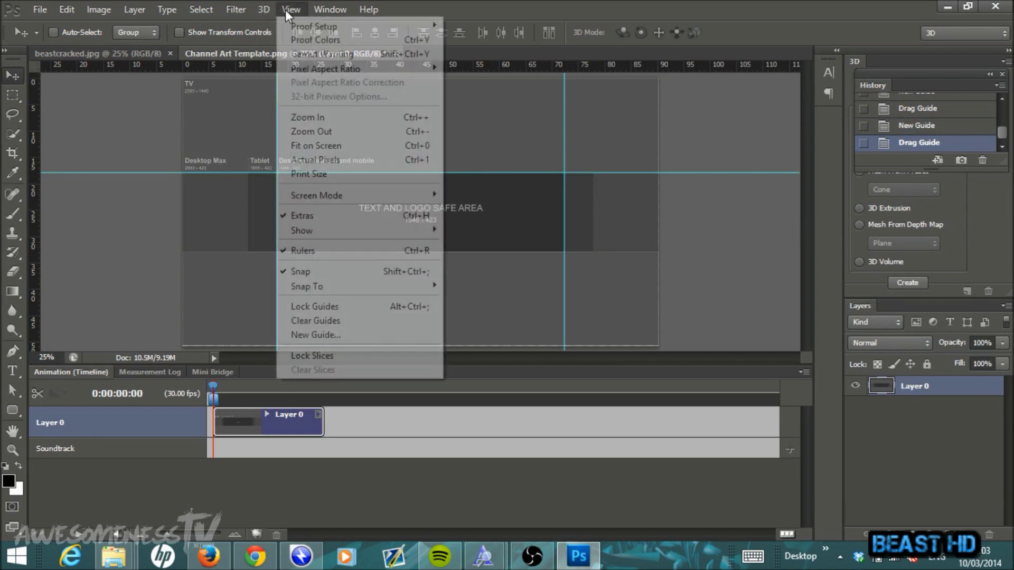
left_click(339, 335)
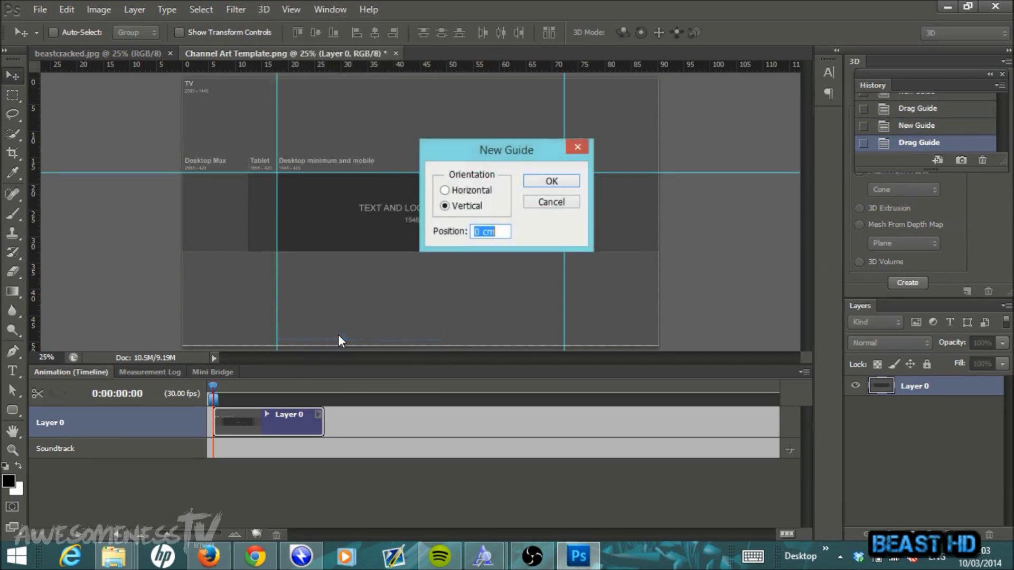
left_click(444, 190)
left_click(564, 181)
left_click_drag(455, 77, 470, 253)
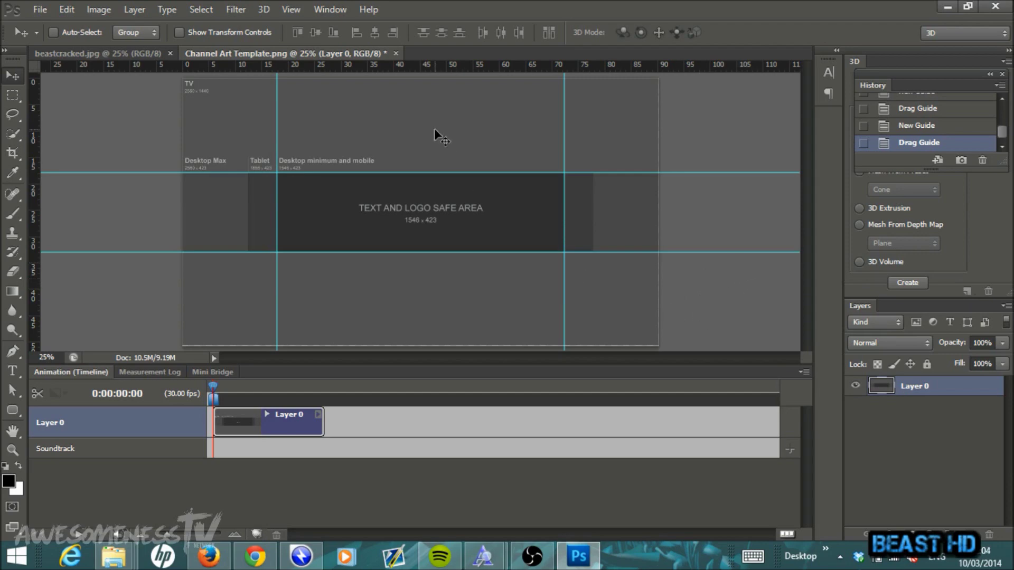
Open the background image blackbg.jpg from the Cracked BG GFX Pack folder.
left_click(44, 8)
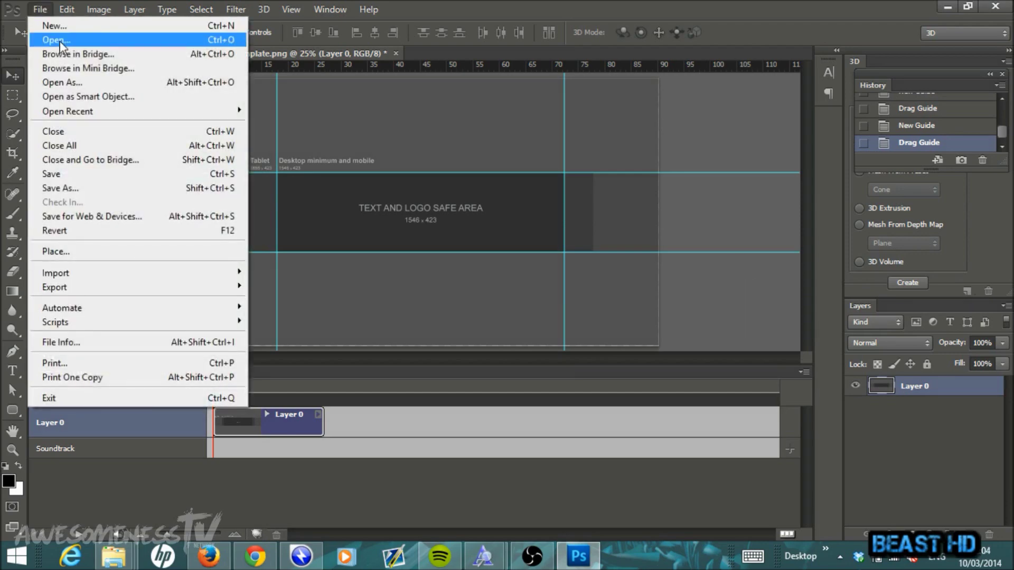
left_click(59, 40)
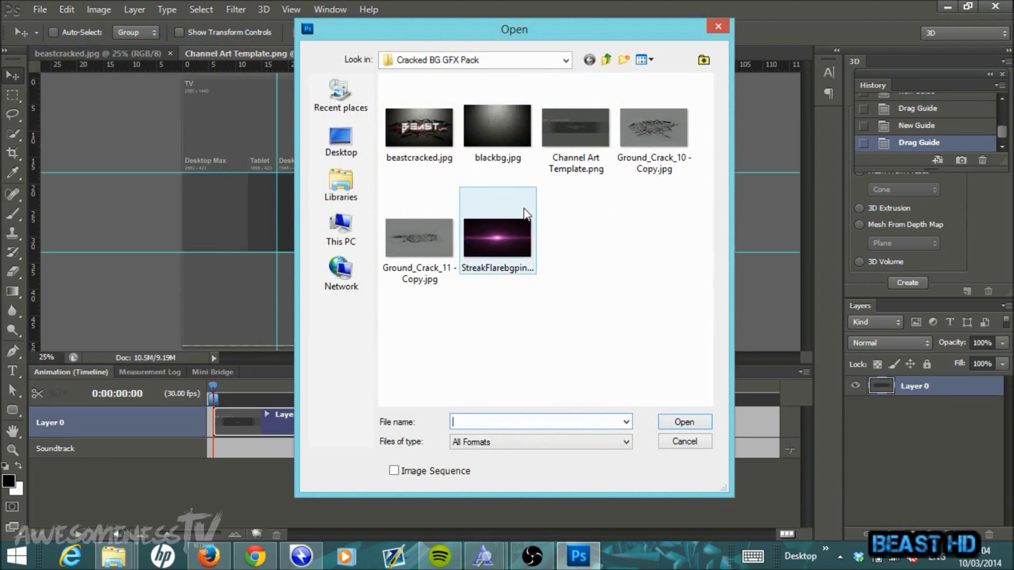
double_click(498, 136)
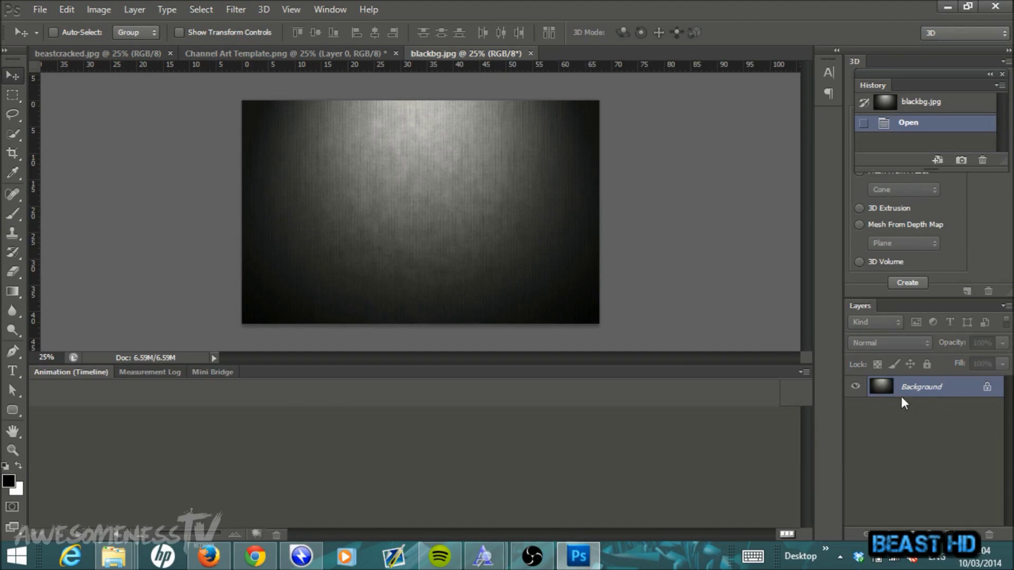
Convert the blackbg.jpg background into a regular layer and copy it into the Channel Art Template document, aligned to the canvas's upper-left corner.
double_click(933, 392)
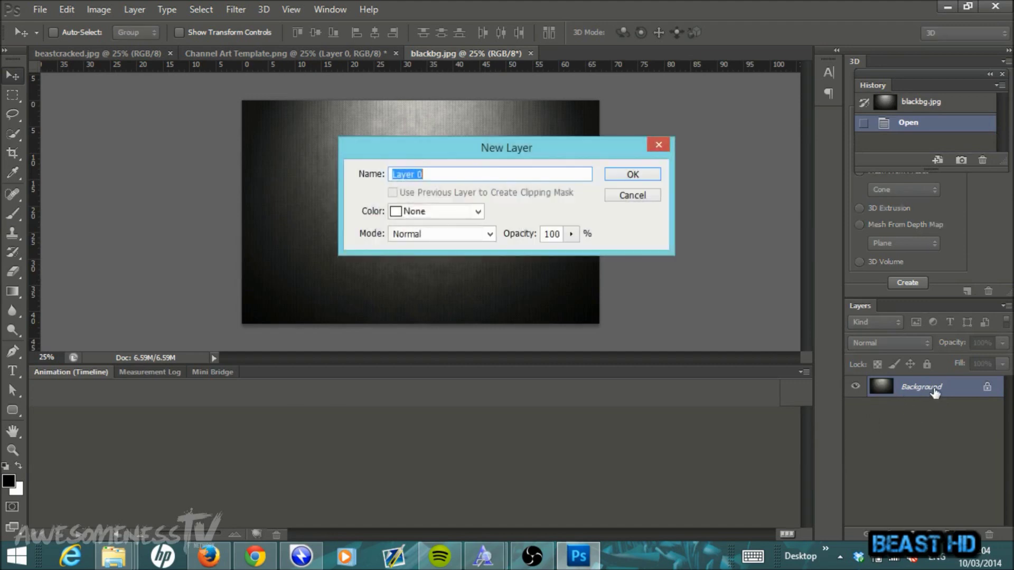
left_click(631, 175)
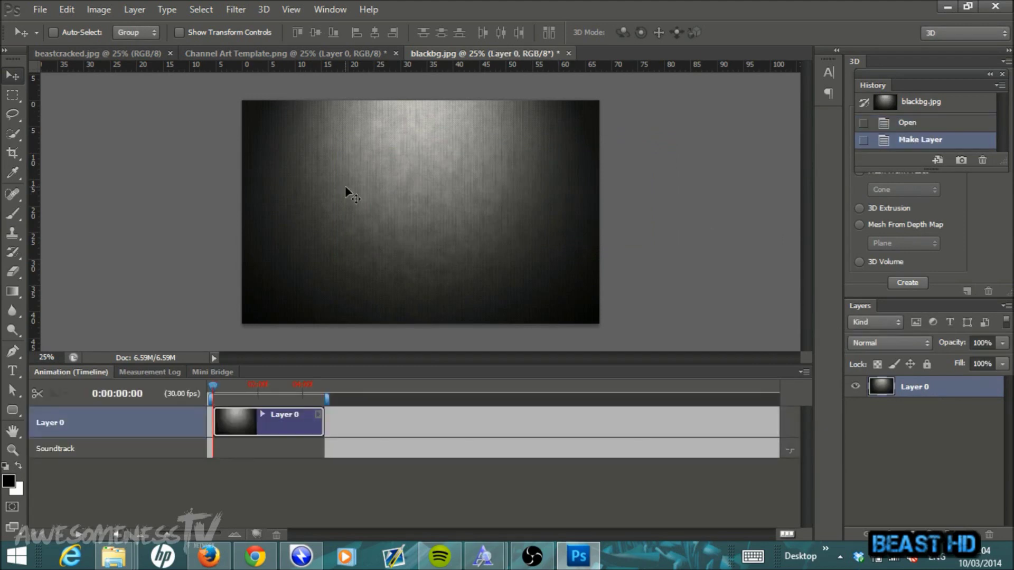
left_click(12, 75)
left_click_drag(517, 212, 429, 150)
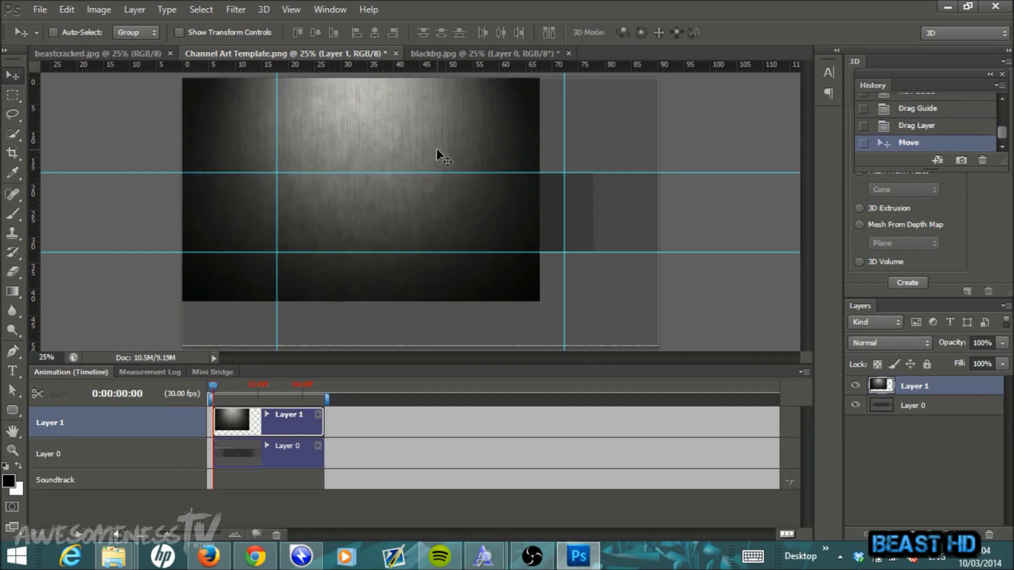
Scale the dark texture layer to 133.33% width and 120% height to fill the canvas, and delete the template layer, Layer 0.
key("ctrl+t")
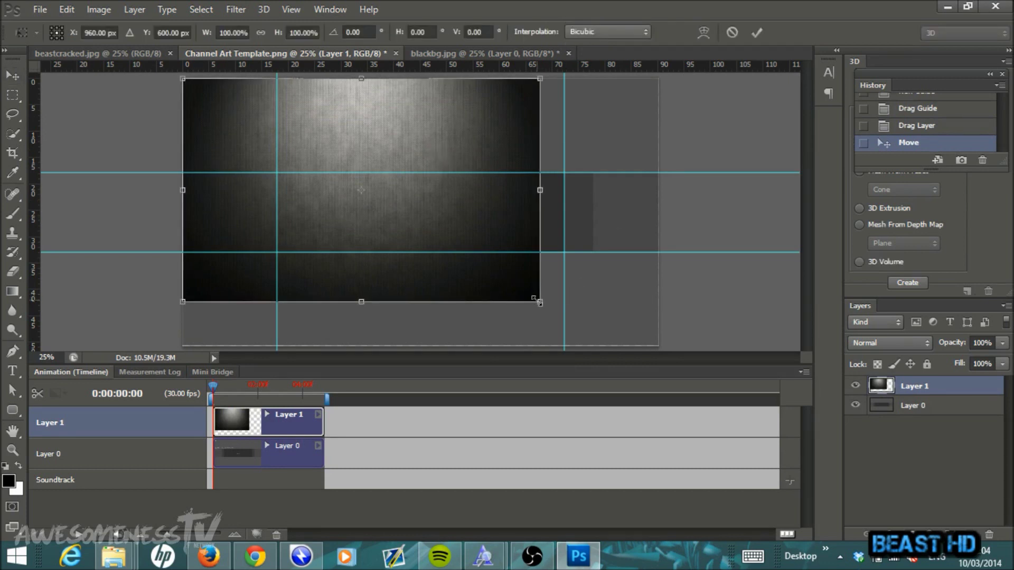
left_click_drag(539, 302, 660, 347)
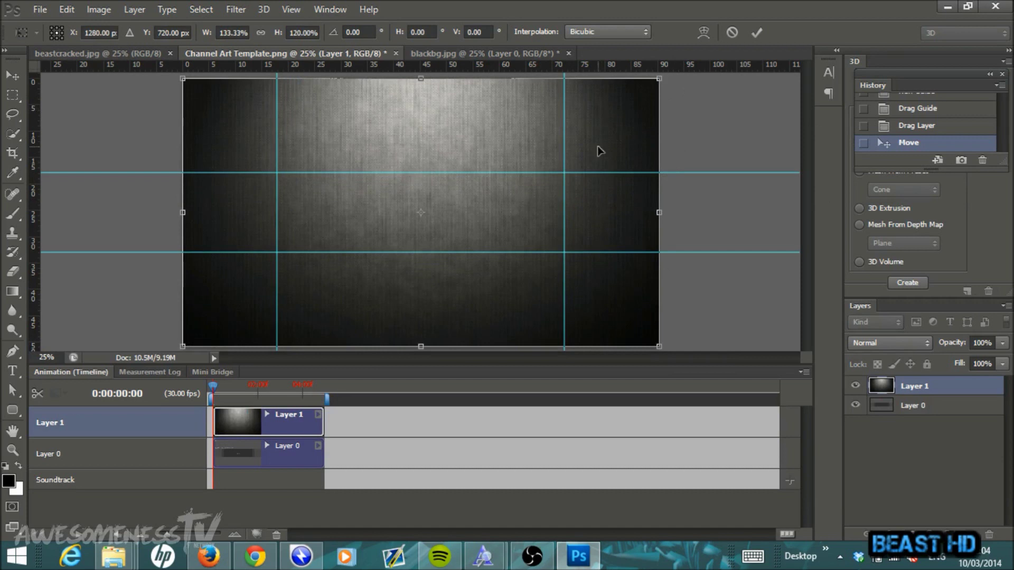
left_click(755, 32)
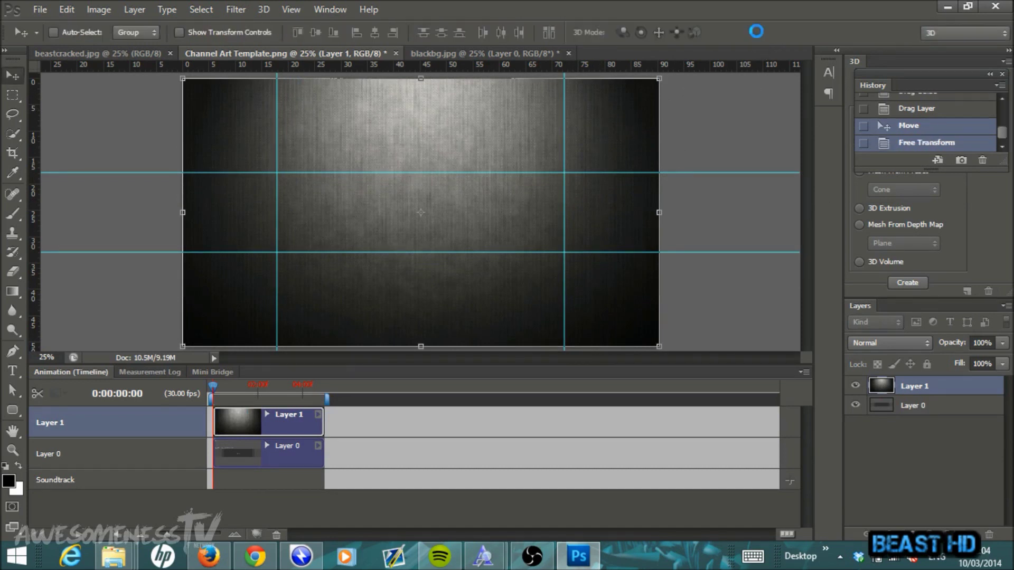
left_click(919, 406)
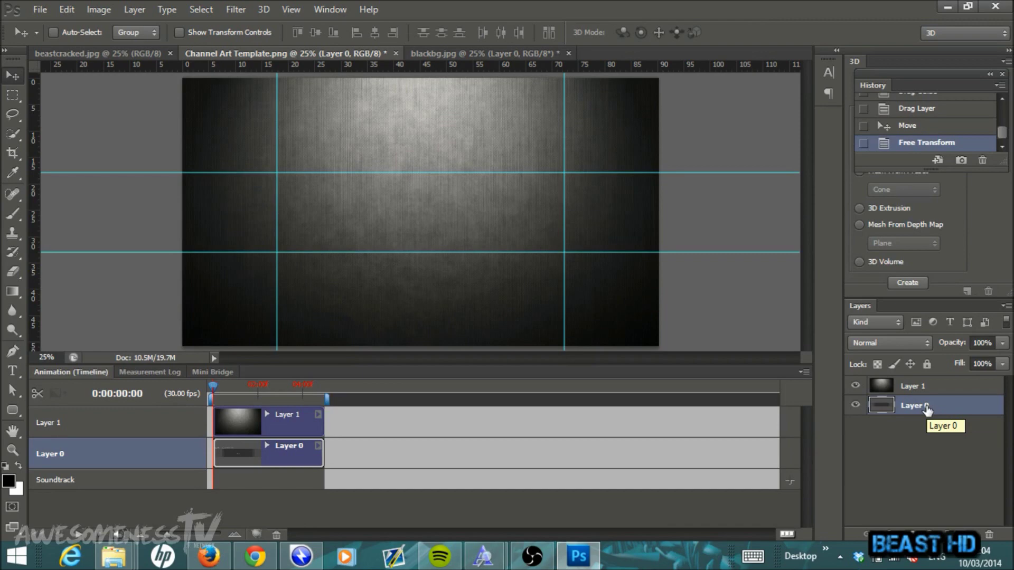
key("Delete")
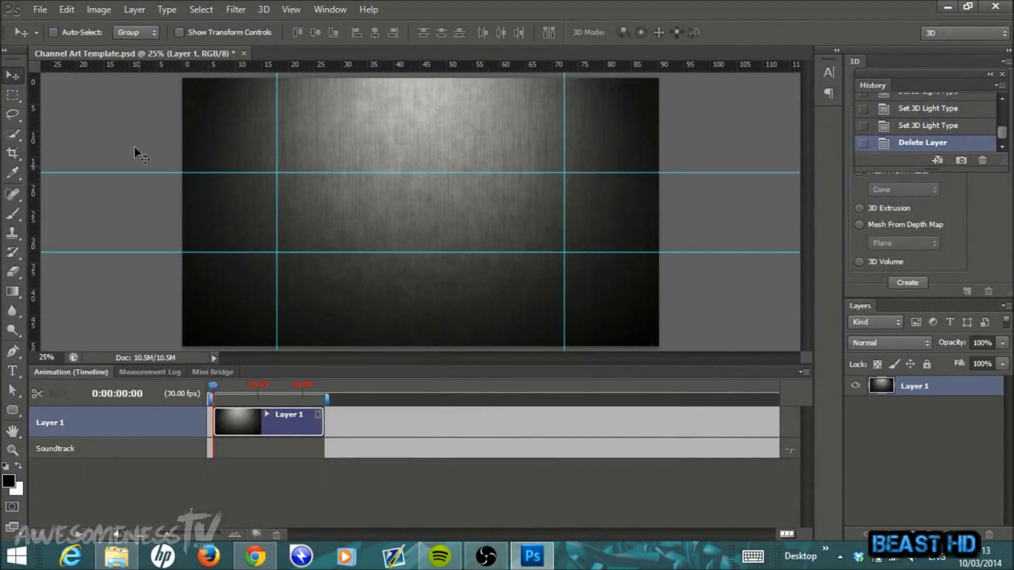
Add the text "BeAst" in a text box spanning the guide rectangle and centre the lettering within the safe area.
left_click(13, 371)
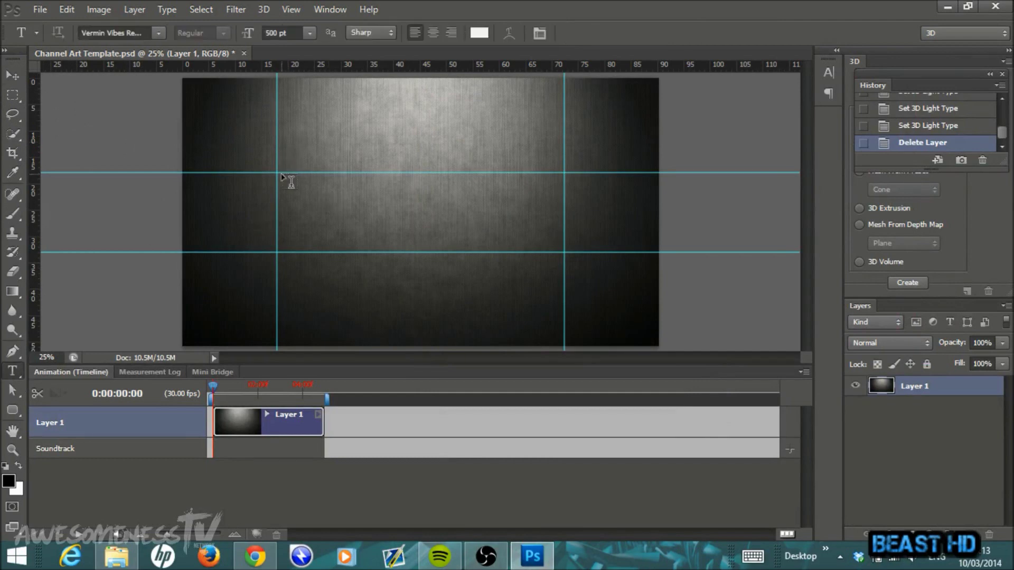
left_click_drag(280, 174, 565, 252)
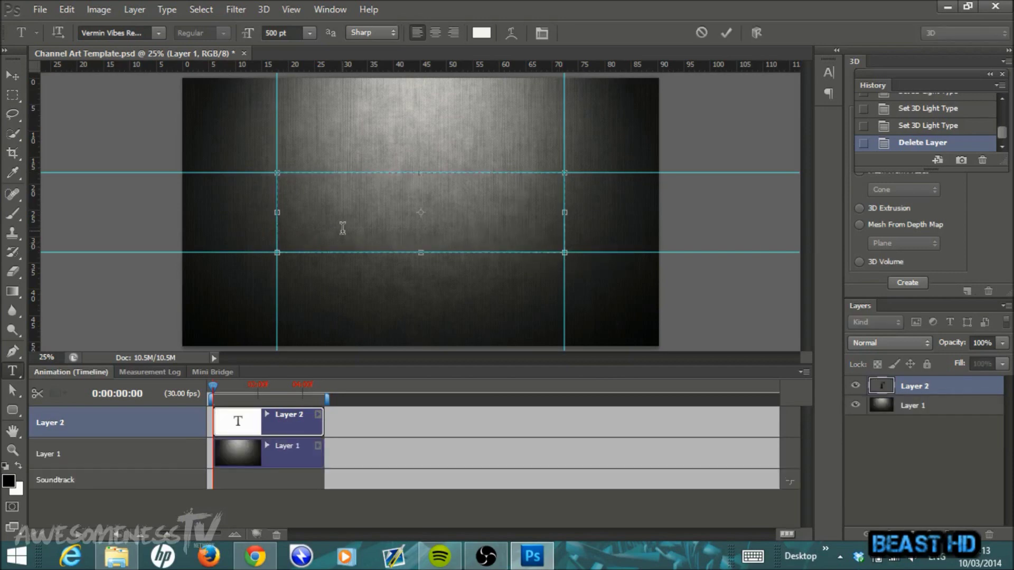
type("B")
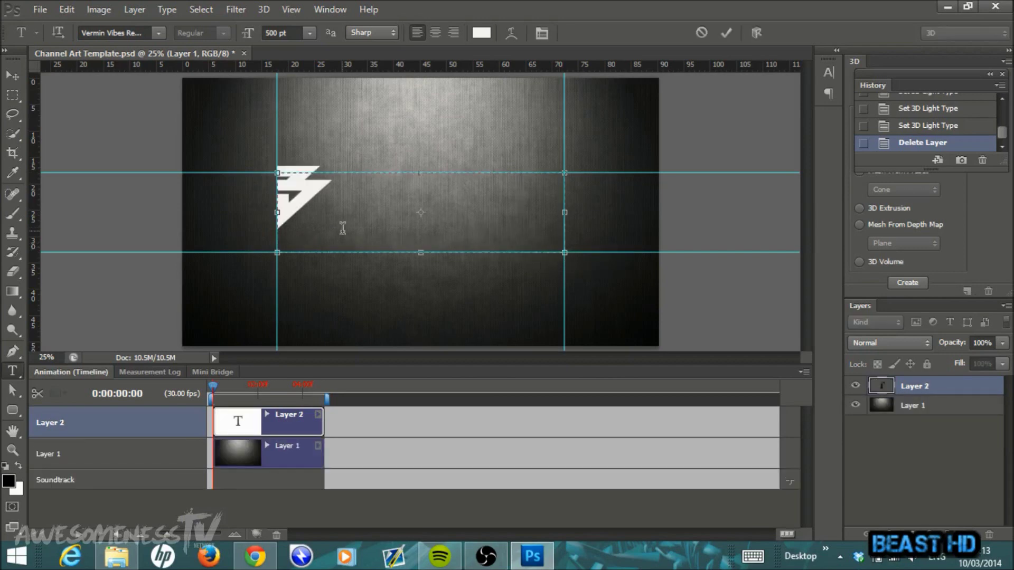
type("EAST")
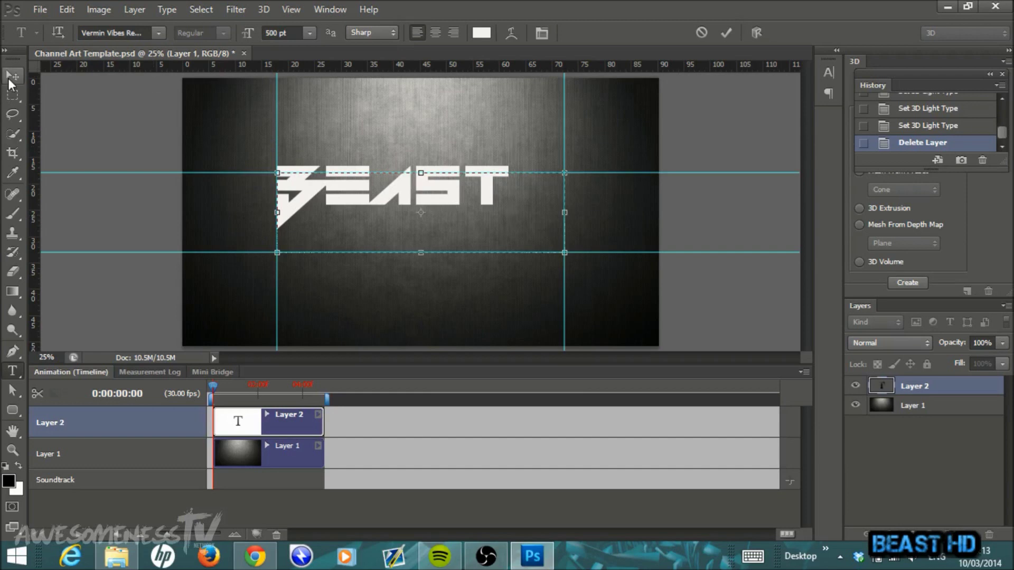
left_click(7, 77)
left_click_drag(404, 196, 436, 213)
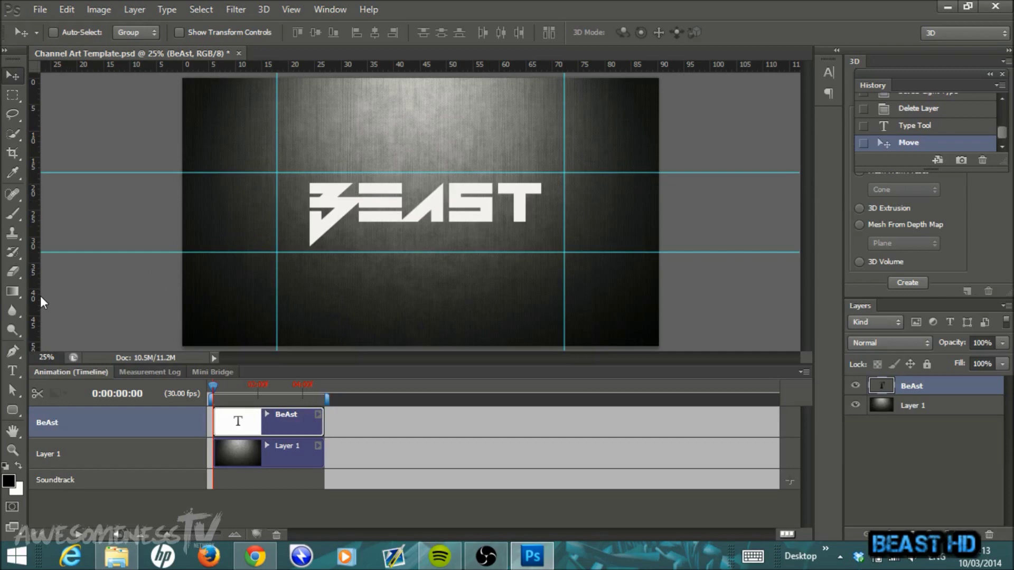
Widen the kerning between the B and E and between the E and A of the BeAst text.
left_click(14, 372)
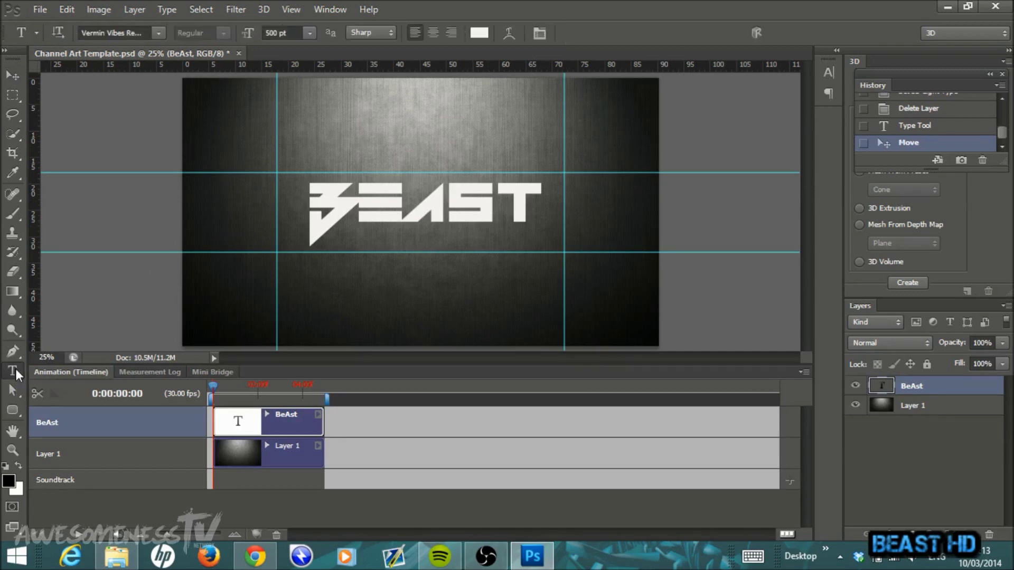
left_click(361, 203)
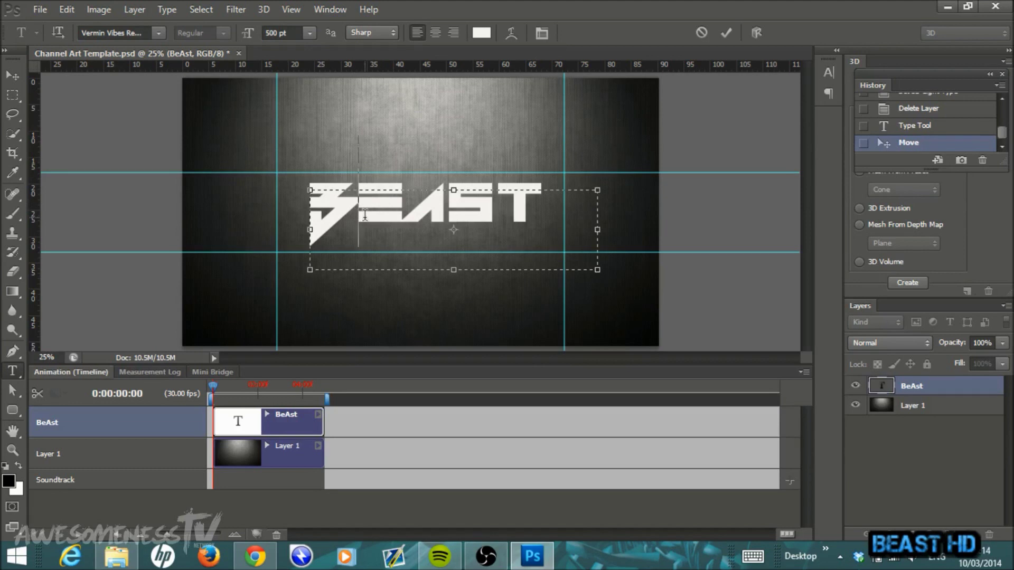
key("alt+Right")
key("alt+Right")
key("alt+Right")
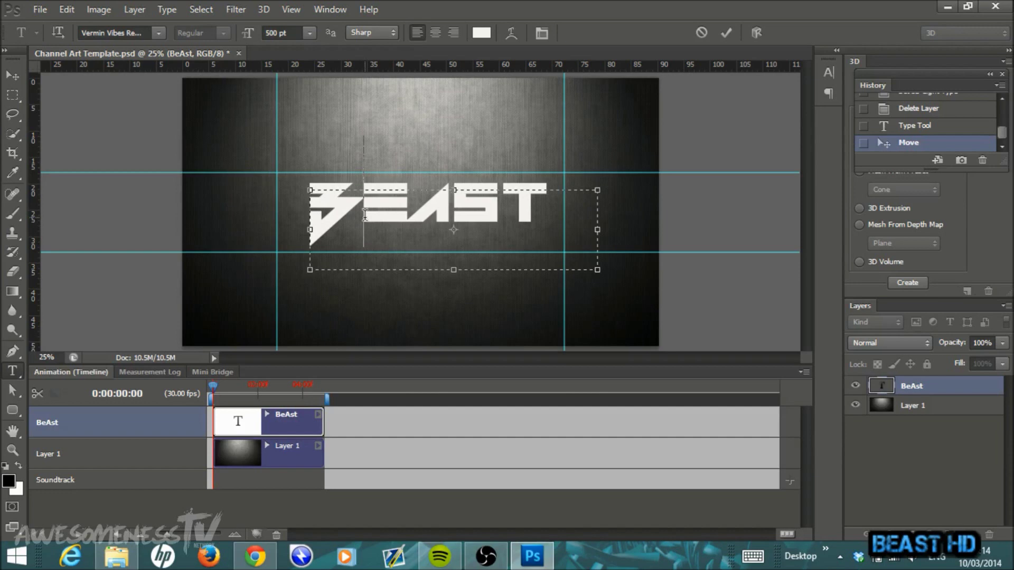
left_click(416, 197)
key("alt+Right")
key("alt+Right")
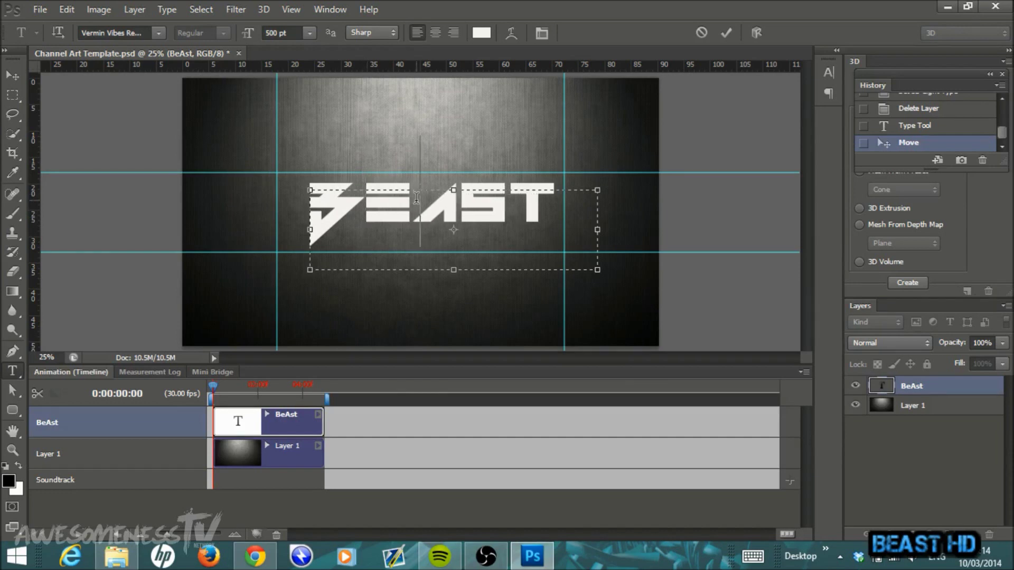
Widen the kerning on both sides of the S in the BeAst text, retyping the S and fine-tuning its gap to the T.
left_click(465, 200)
key("alt+Right")
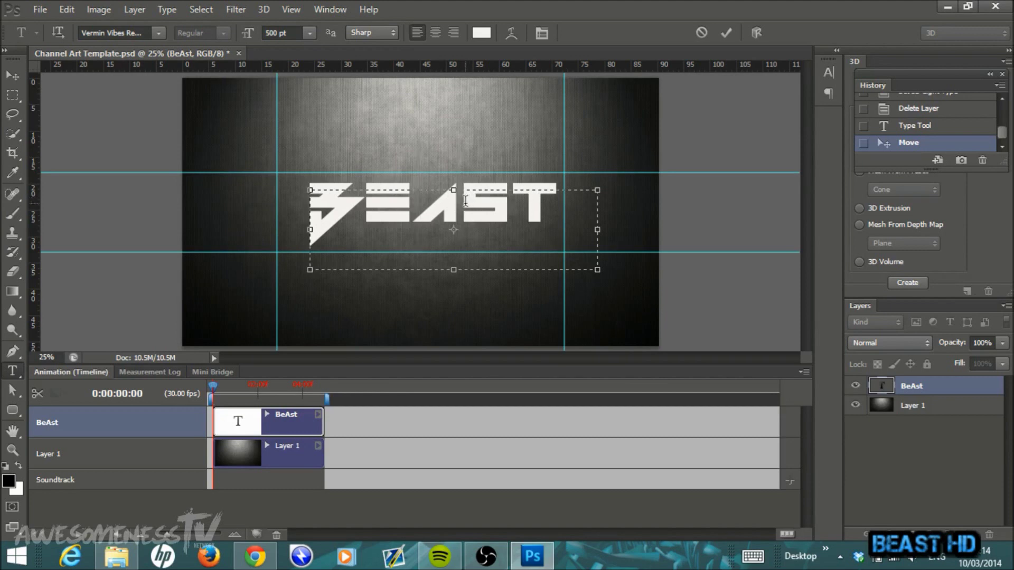
left_click(517, 187)
key("alt+Right")
key("alt+Right")
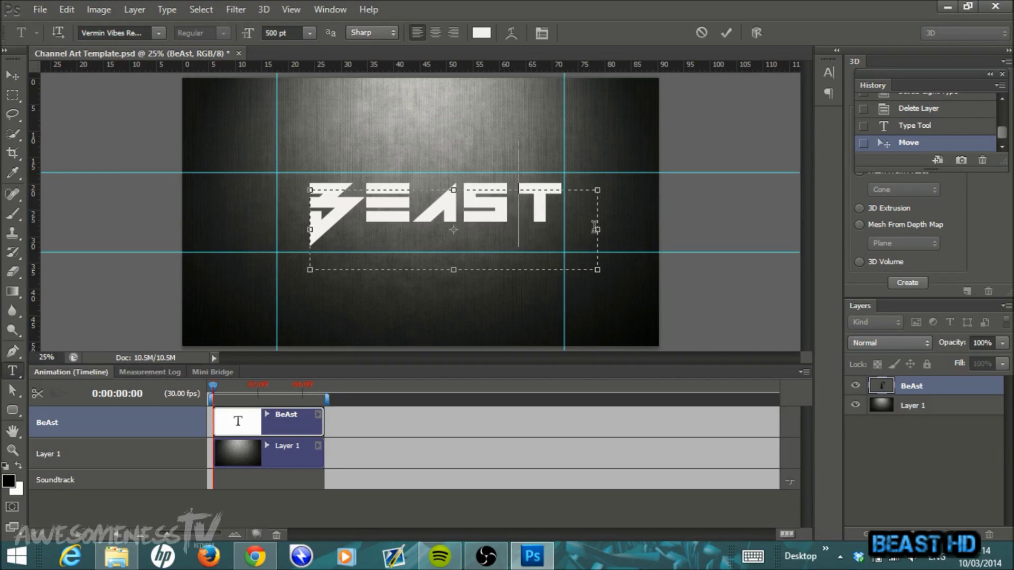
key("BackSpace")
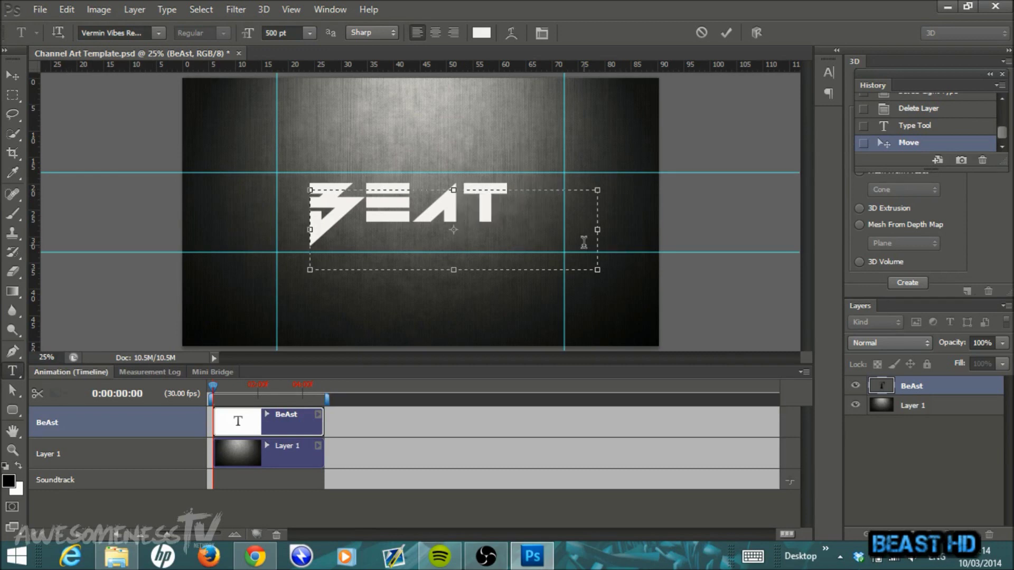
type("s")
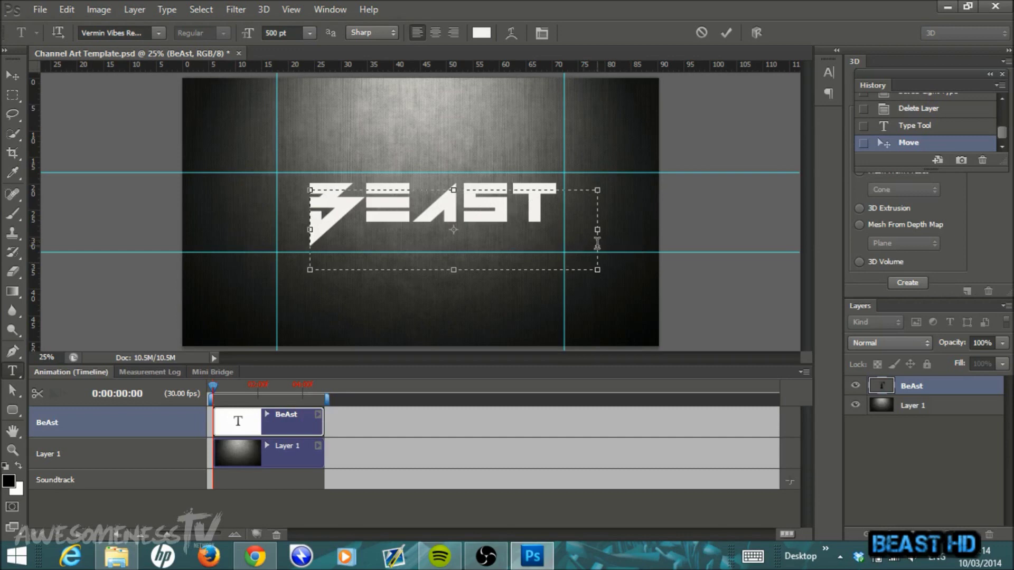
key("alt+Left")
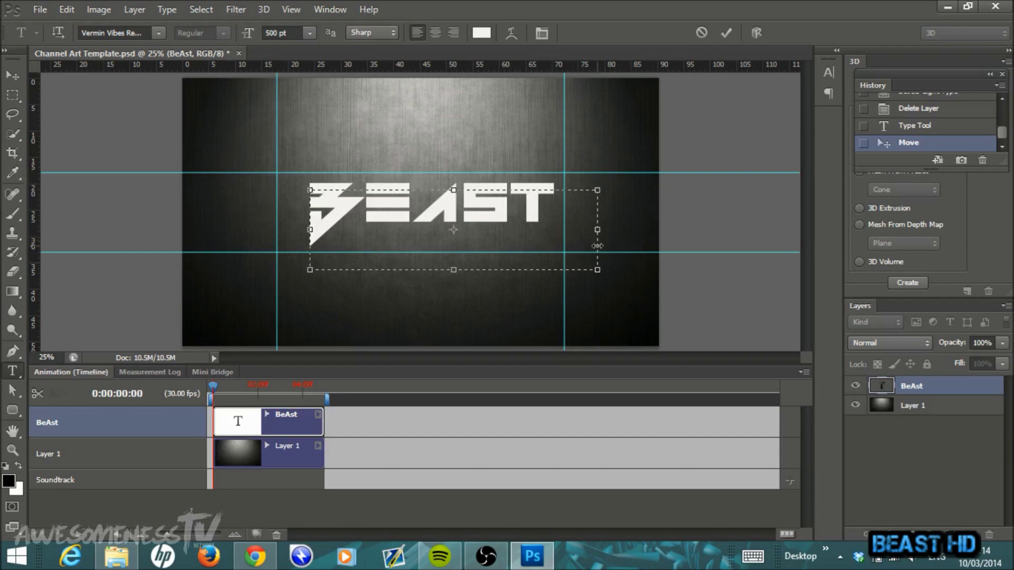
left_click(5, 75)
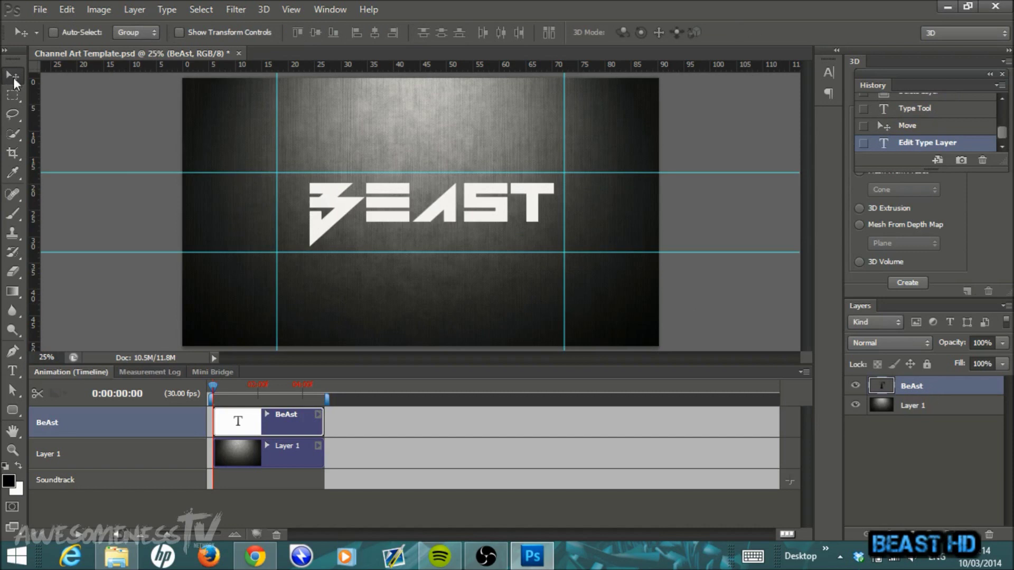
Extrude the BeAst text to 3D, stretch the mesh vertically with 3D scale, and rotate it slightly.
left_click(168, 9)
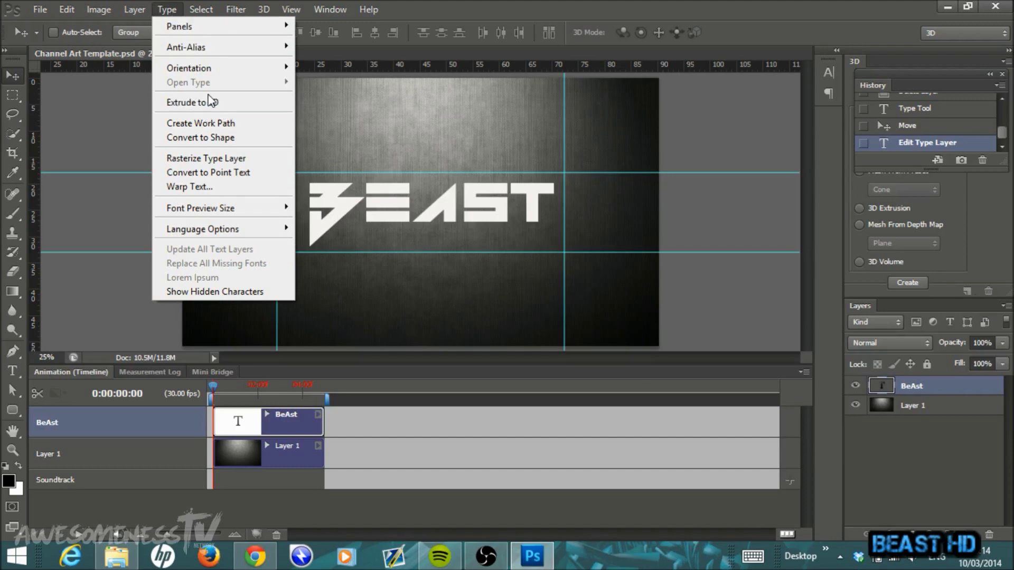
left_click(226, 102)
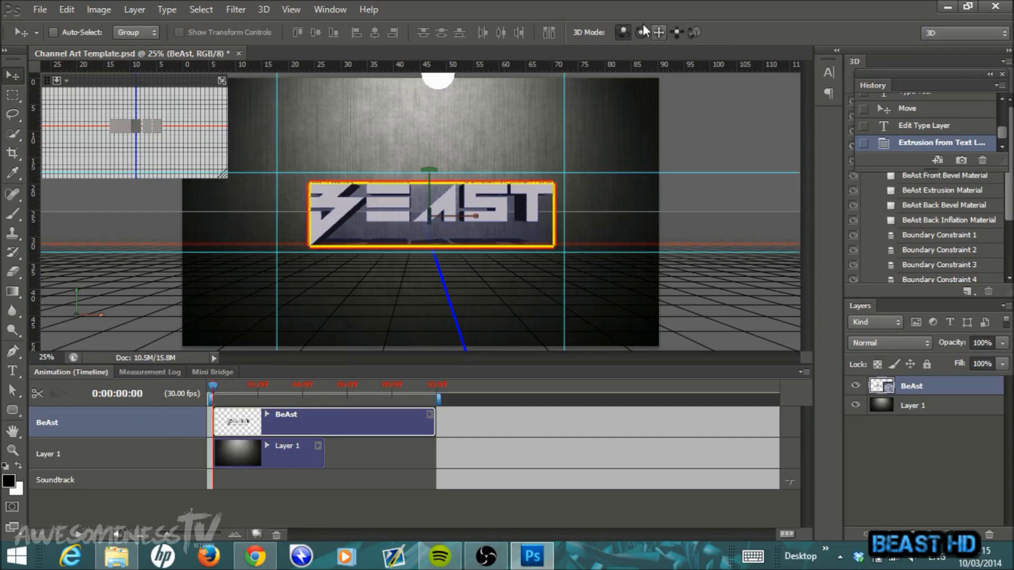
left_click(695, 32)
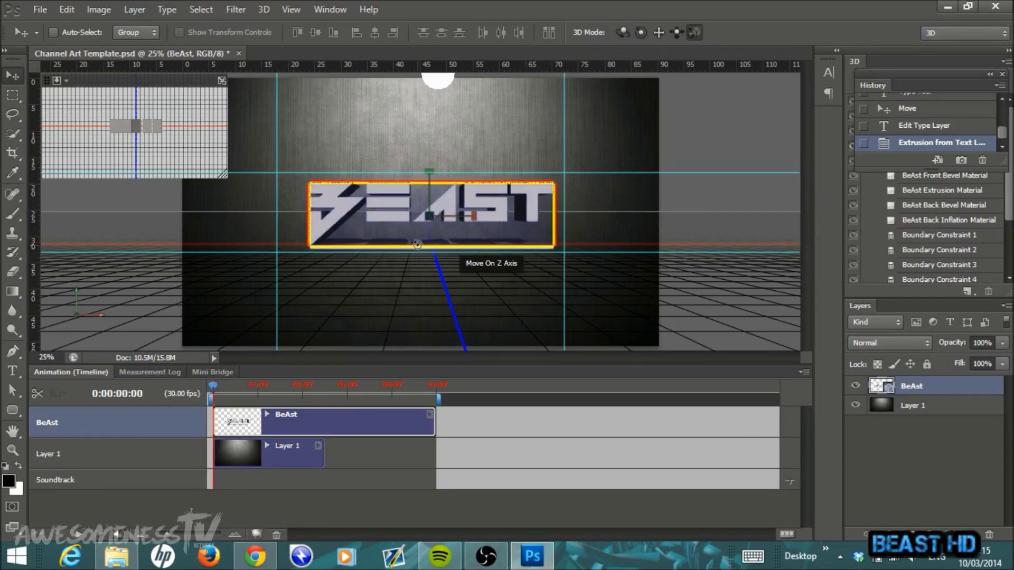
left_click_drag(428, 172, 542, 136)
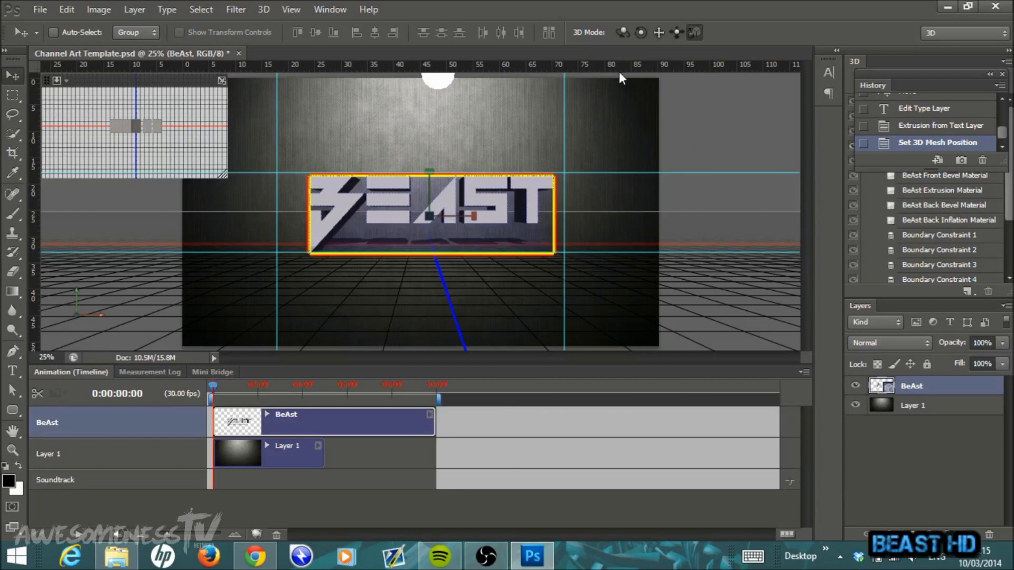
left_click(623, 31)
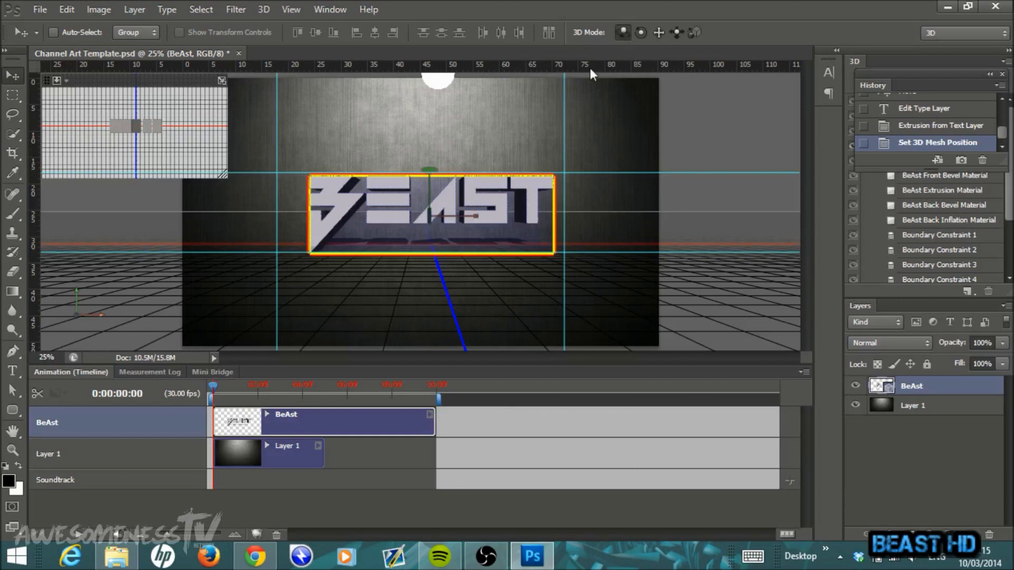
left_click_drag(489, 139, 483, 147)
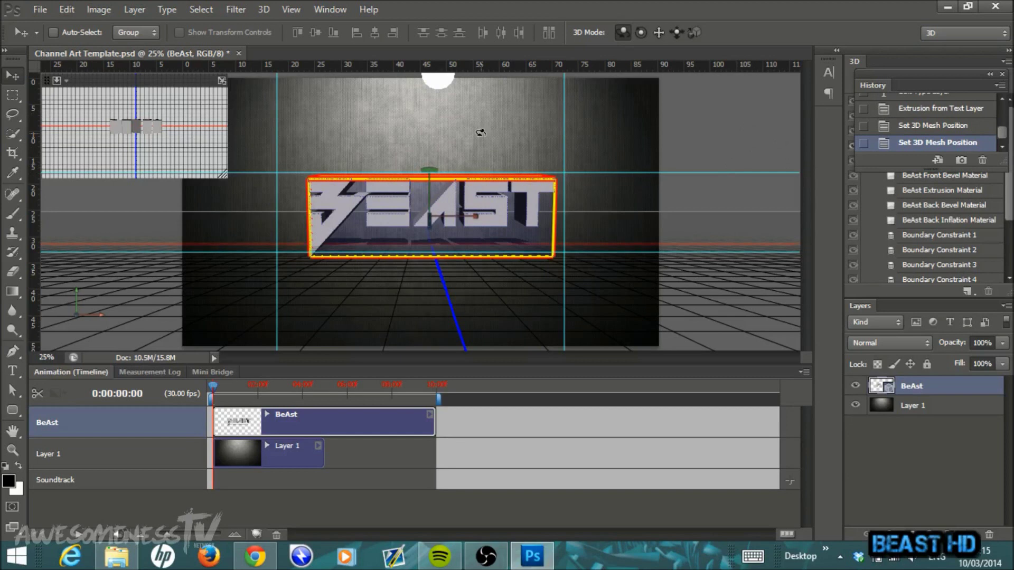
Set Infinite Light 1's intensity to 3.08 and its shadow softness to 99.
double_click(441, 84)
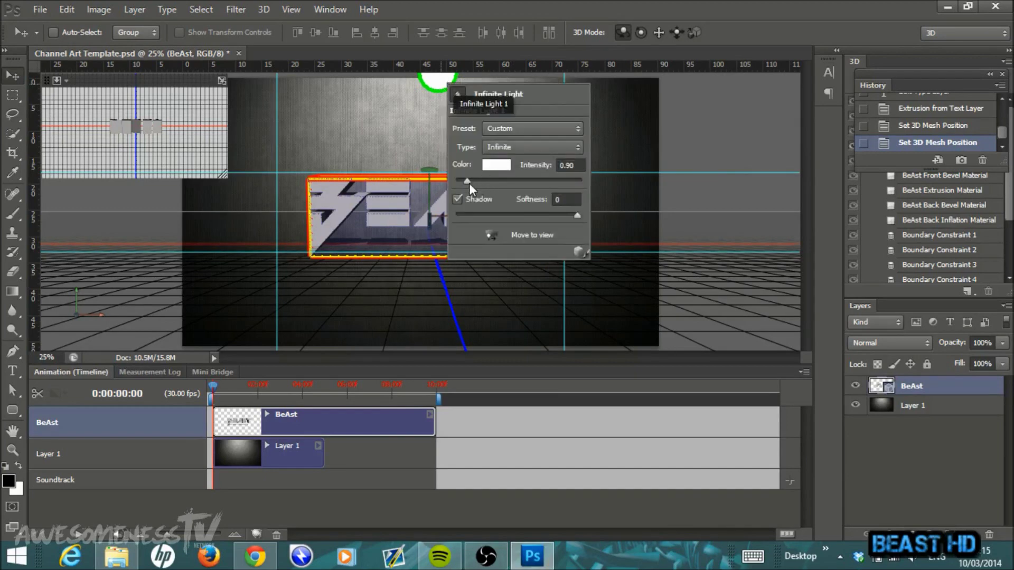
left_click_drag(469, 183, 494, 181)
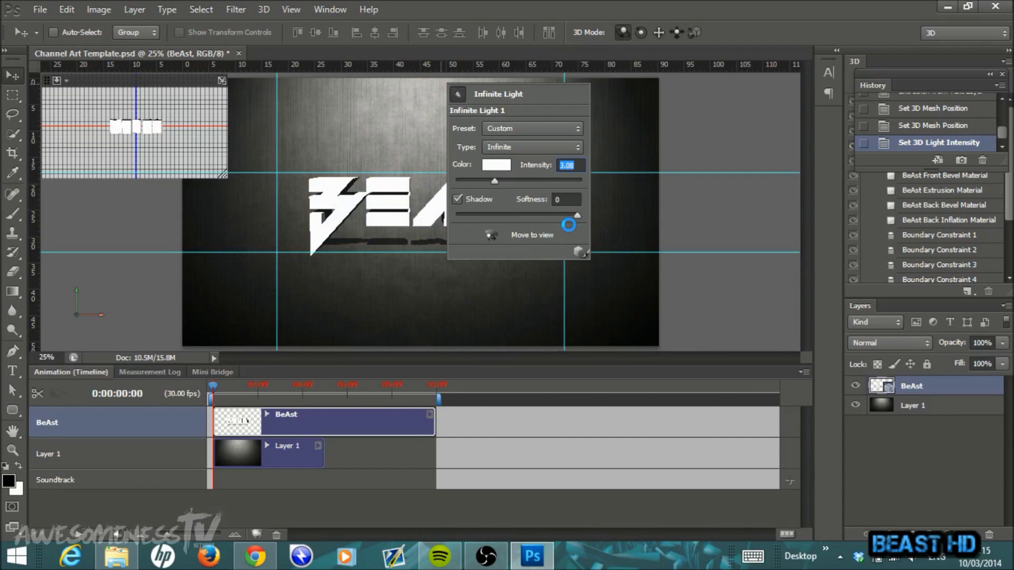
left_click(579, 218)
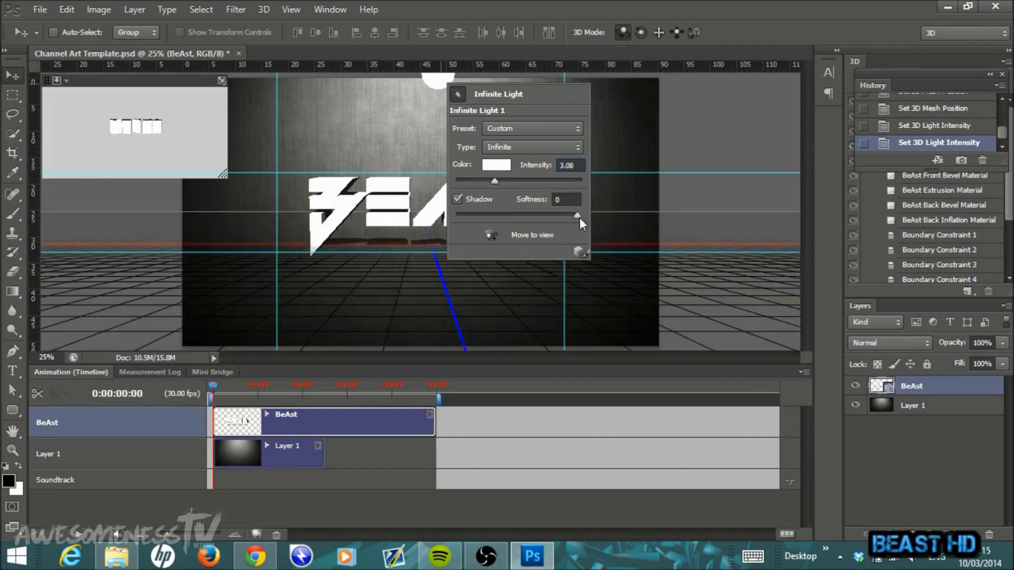
left_click_drag(579, 217, 462, 217)
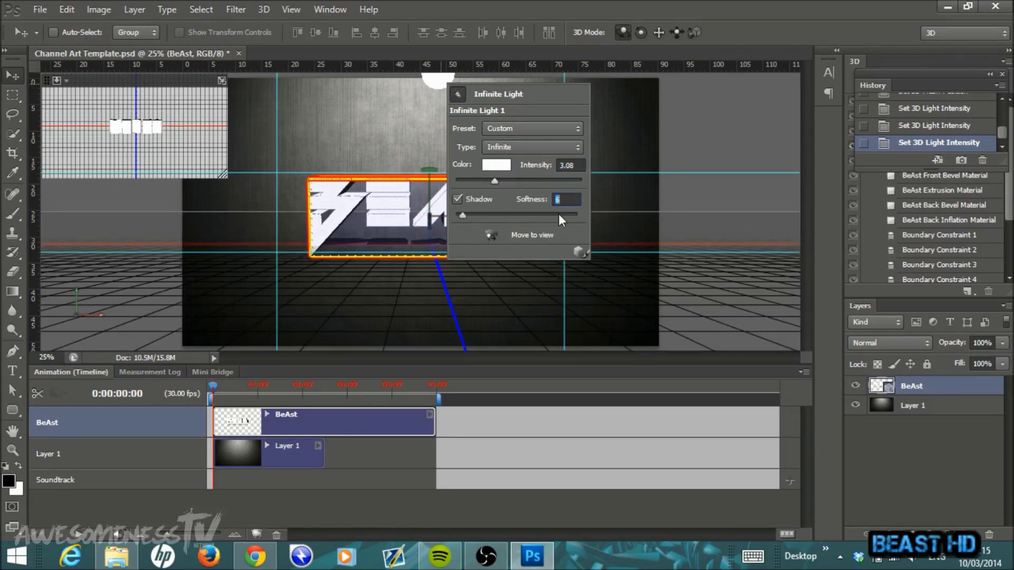
left_click(575, 213)
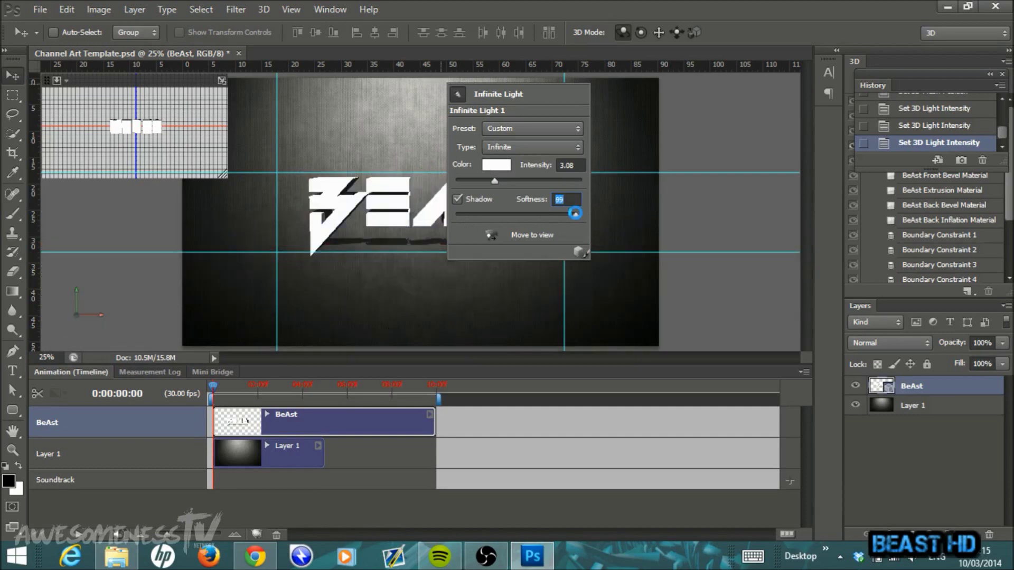
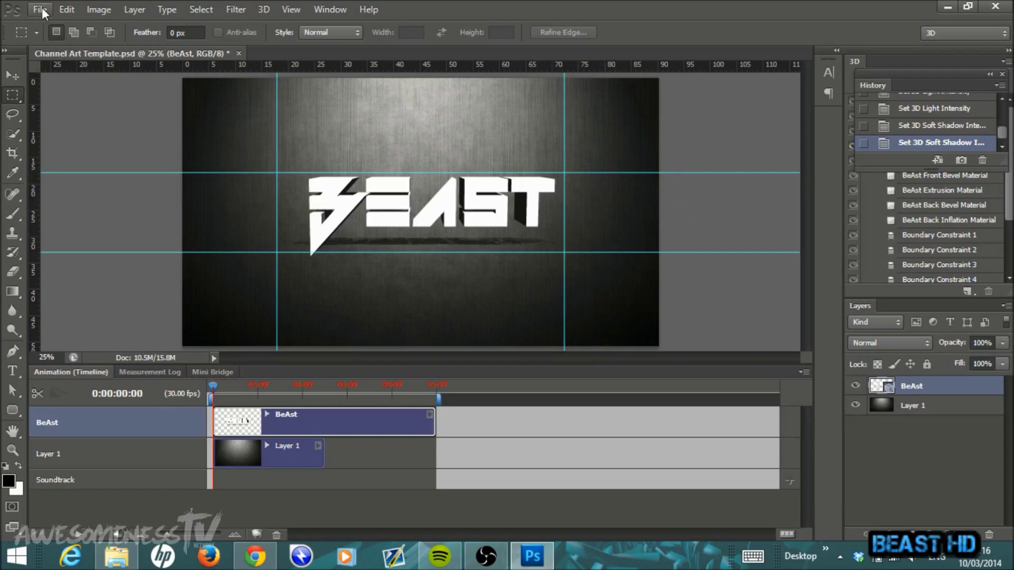
Open Ground_Crack_10 - Copy.jpg from the Cracked BG GFX Pack folder and convert its background into a regular layer.
left_click(56, 42)
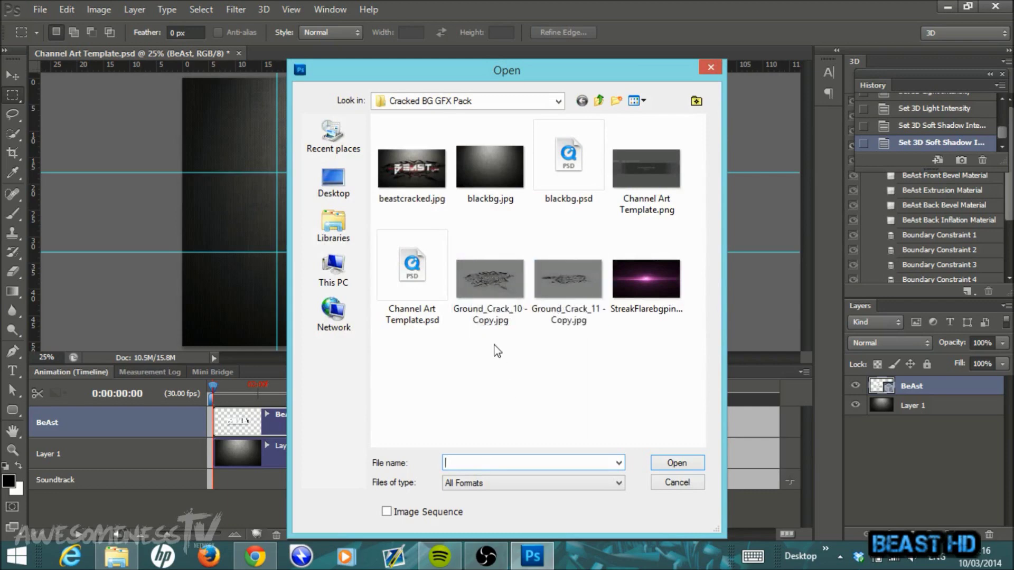
double_click(489, 298)
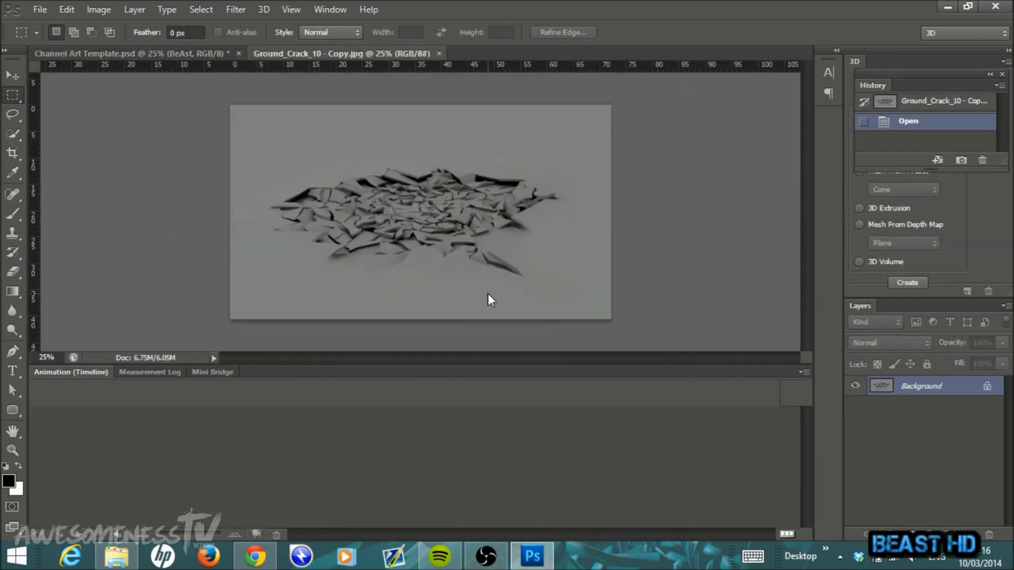
double_click(945, 389)
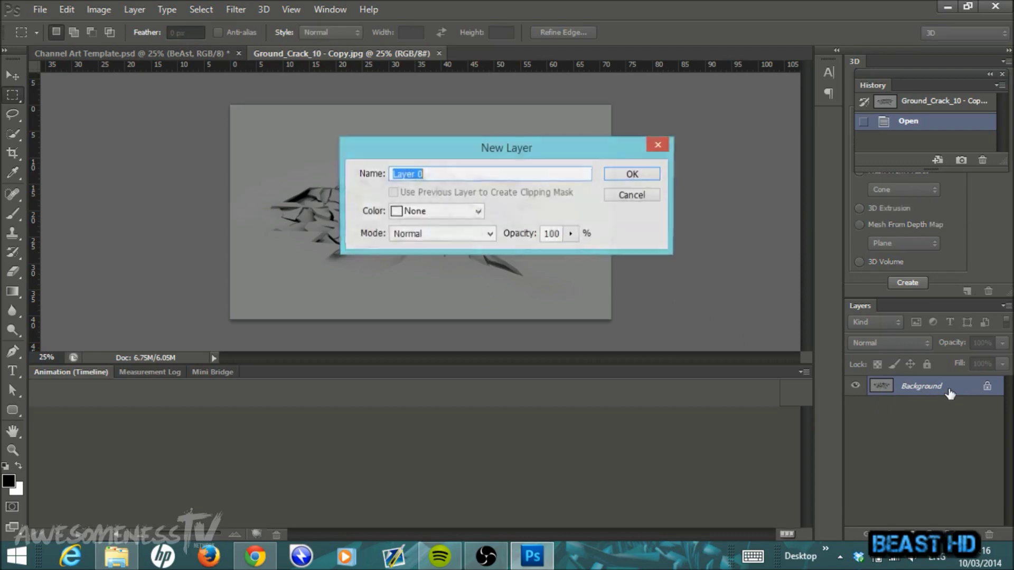
left_click(615, 175)
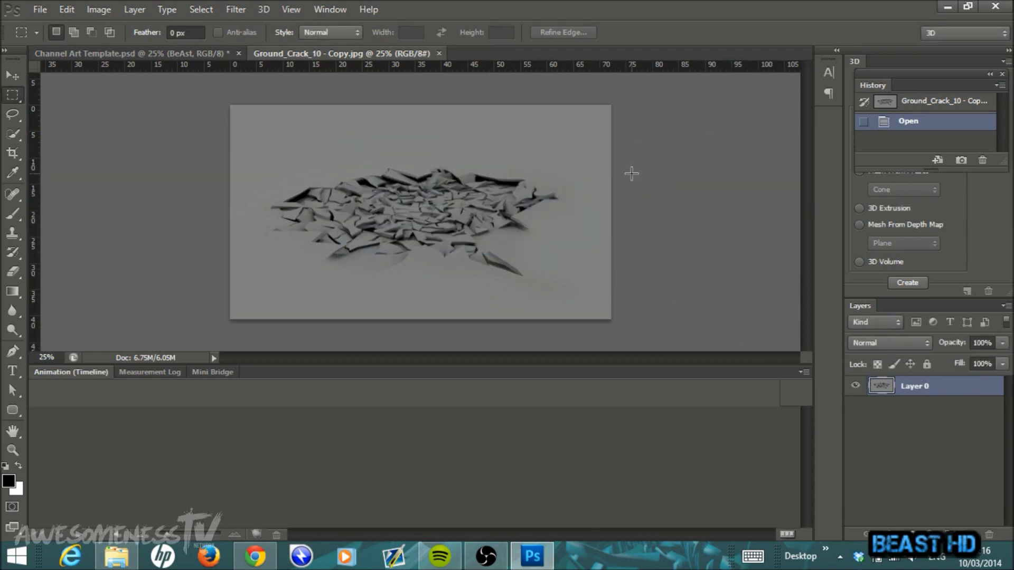
Copy the ground crack layer into the Channel Art Template document and roughly centre it over the guide rectangle.
left_click(15, 75)
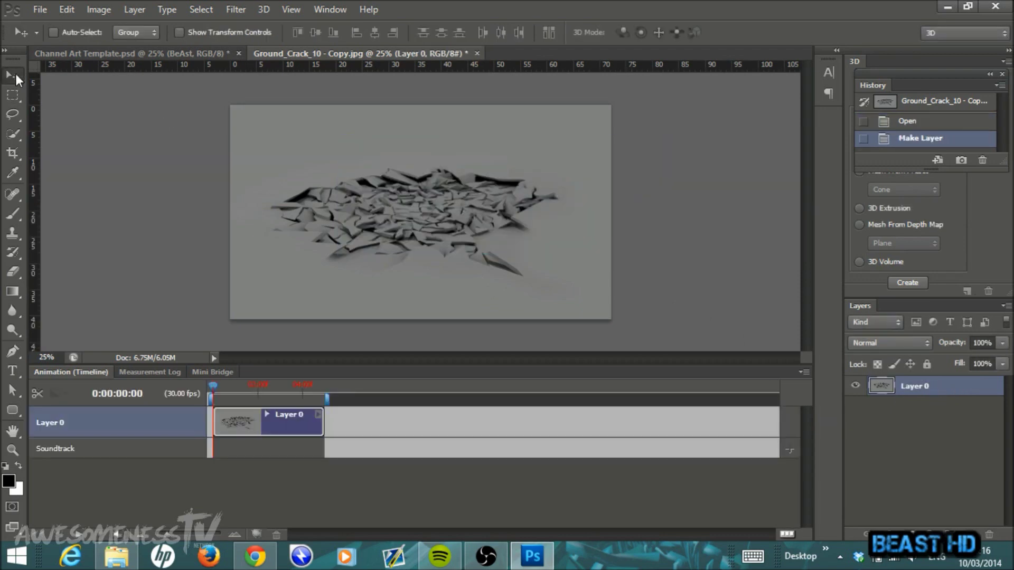
mouse_move(470, 218)
left_mouse_down()
mouse_move(452, 193)
mouse_move(194, 88)
mouse_move(174, 55)
mouse_move(466, 226)
left_mouse_up()
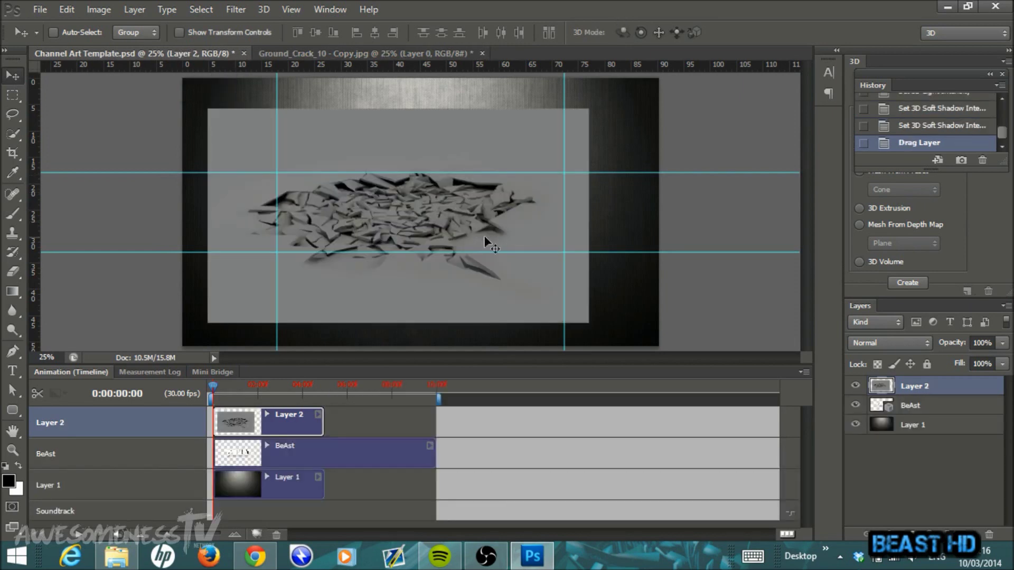
left_click_drag(450, 204, 479, 204)
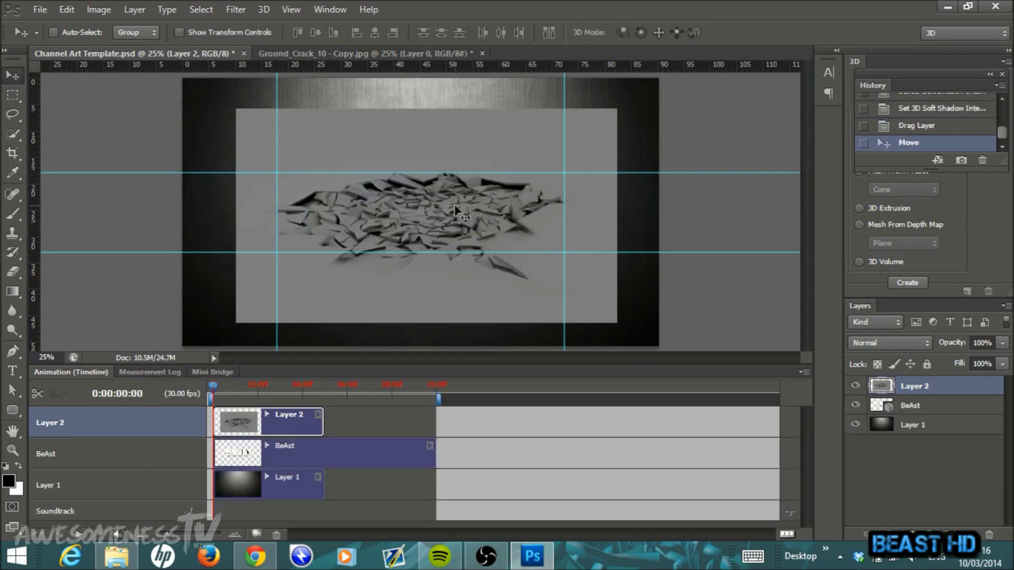
Free-transform the ground crack layer to about 113% width and 122% height and reposition it roughly centred over the banner.
key("ctrl+t")
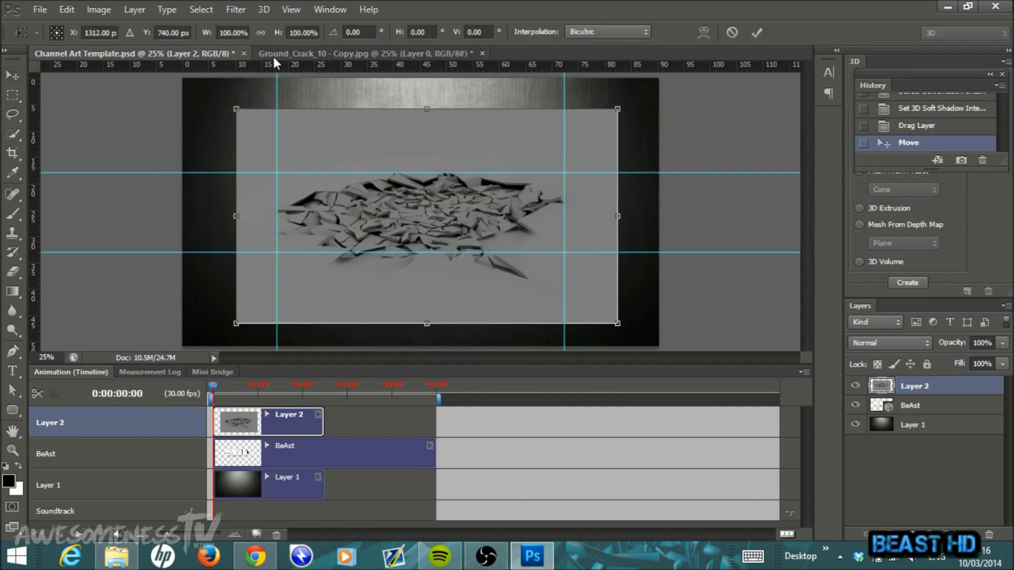
left_click_drag(232, 109, 204, 78)
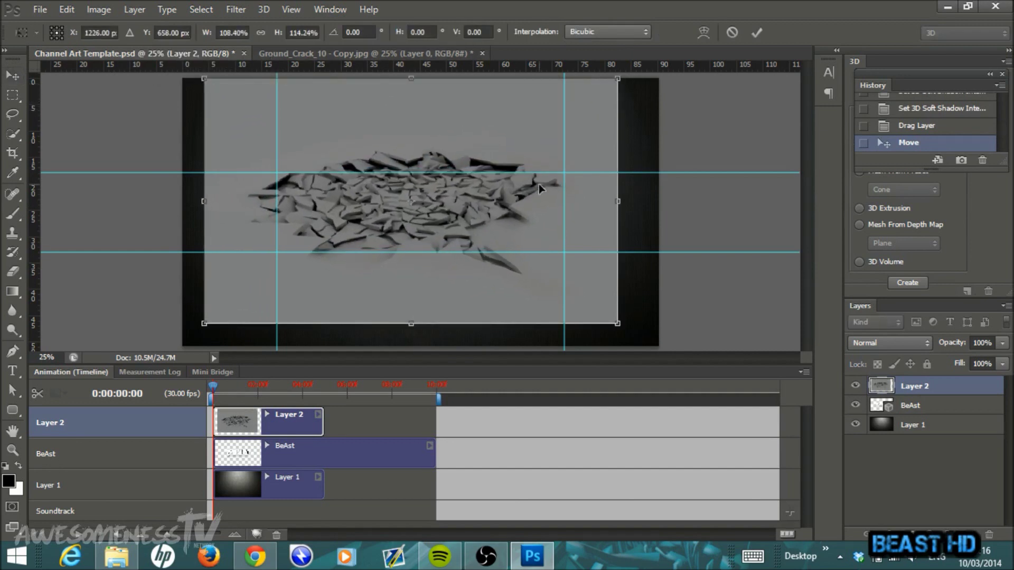
left_click_drag(471, 199, 501, 214)
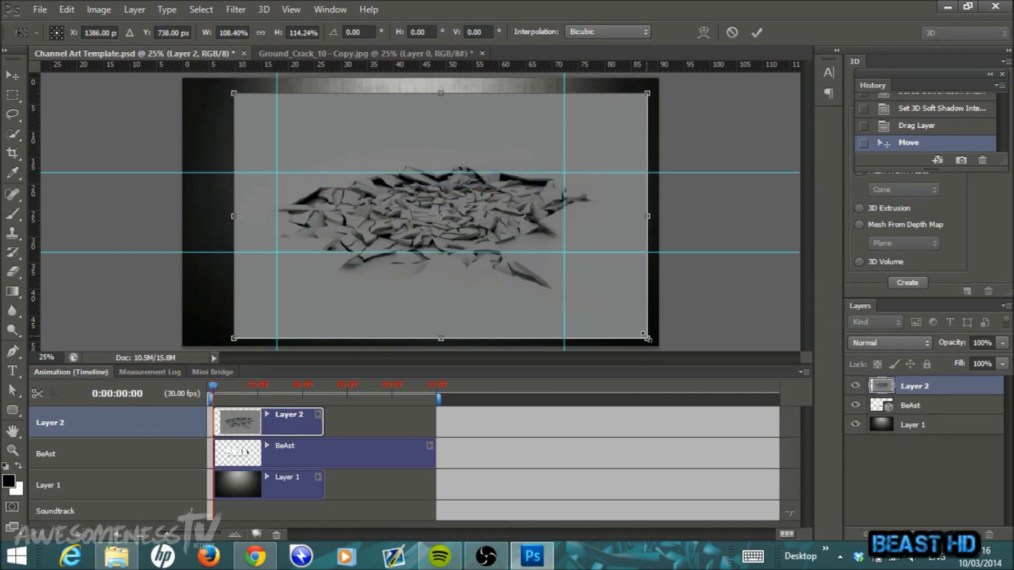
left_click_drag(647, 338, 659, 345)
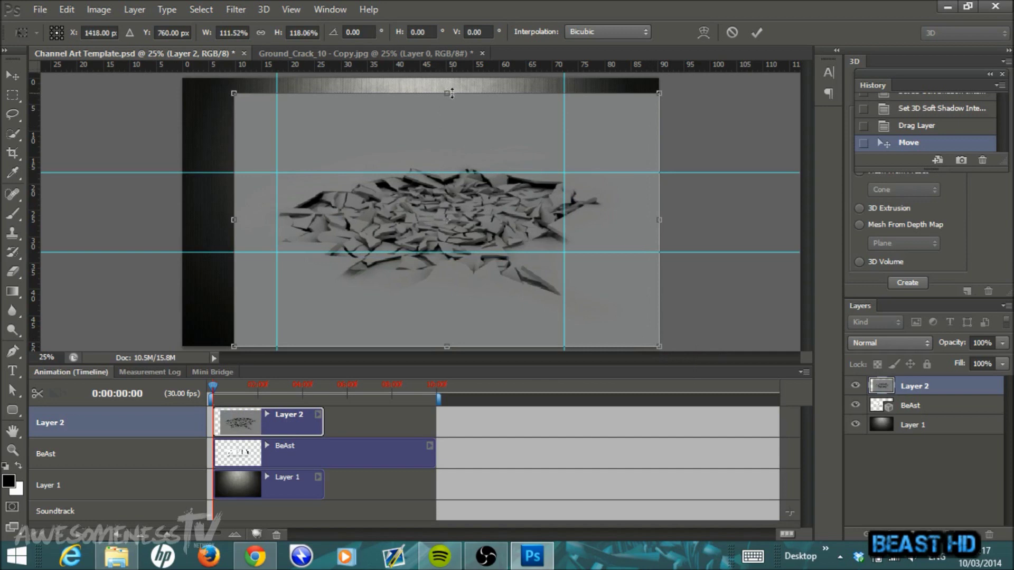
left_click_drag(449, 94, 449, 84)
left_click_drag(490, 207, 481, 208)
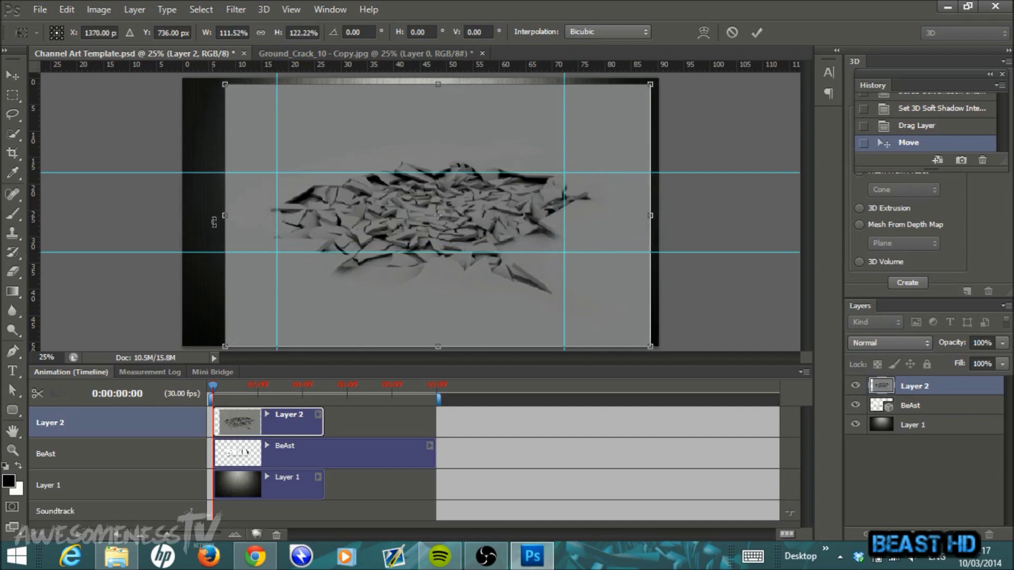
left_click_drag(221, 216, 215, 216)
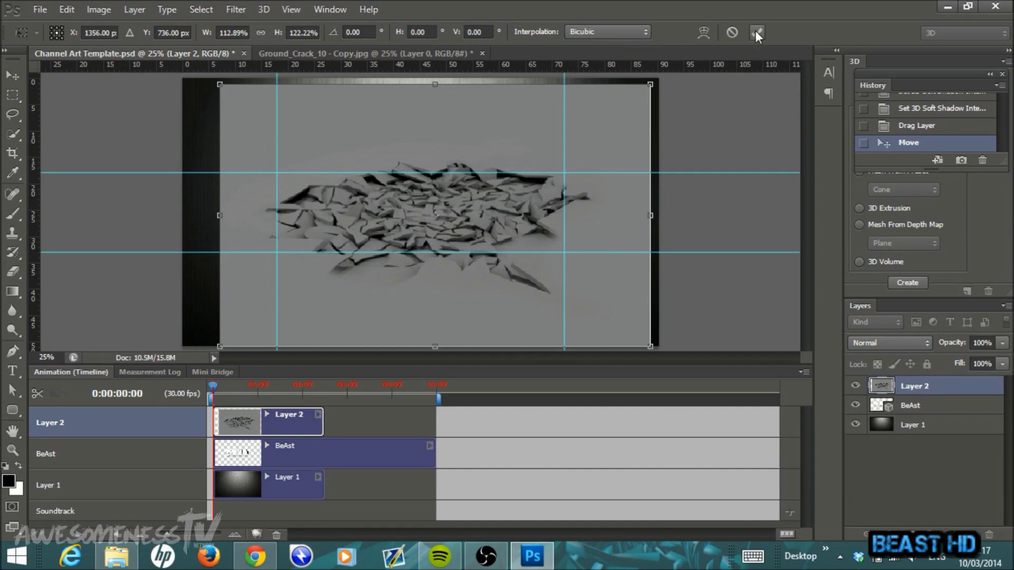
left_click(756, 33)
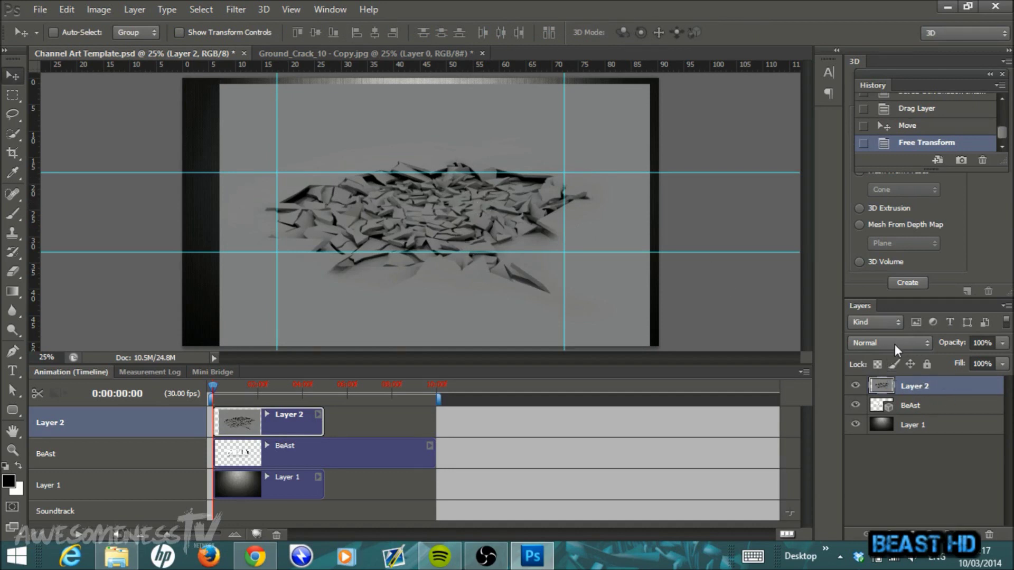
Set the ground crack layer's blend mode to Linear Light and move the BeAst text layer above it.
left_click(926, 344)
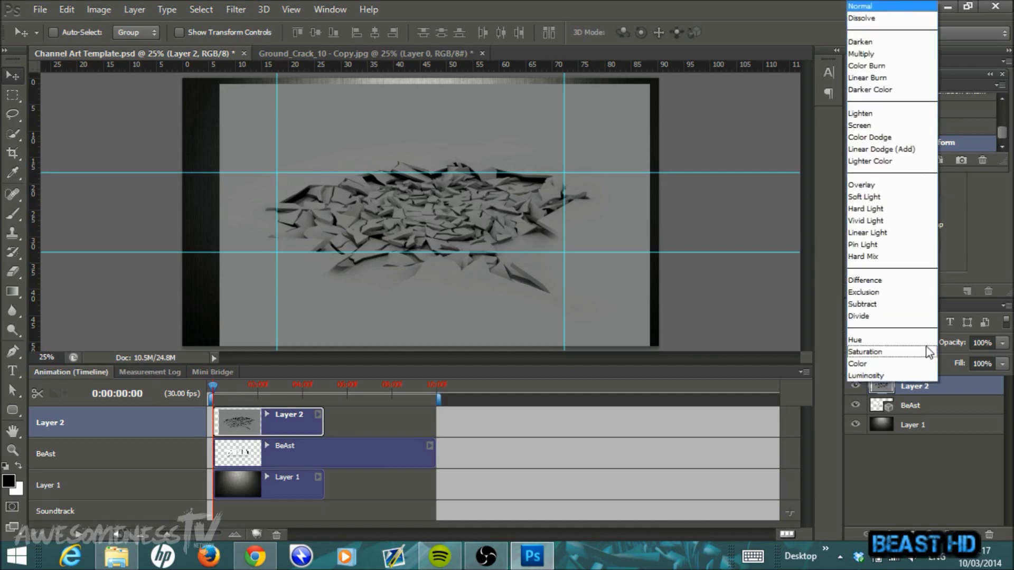
left_click(886, 236)
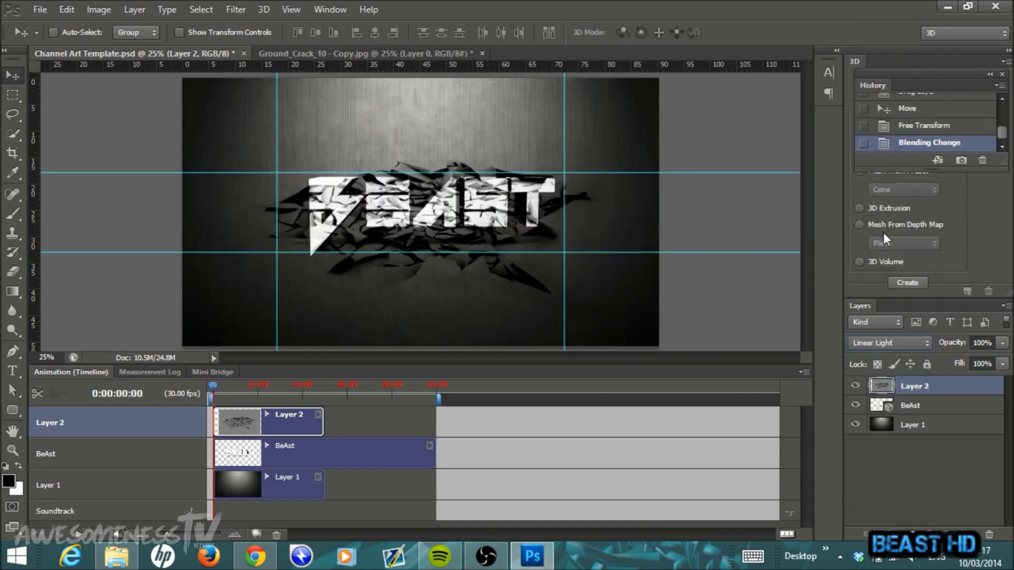
left_click_drag(908, 414, 931, 383)
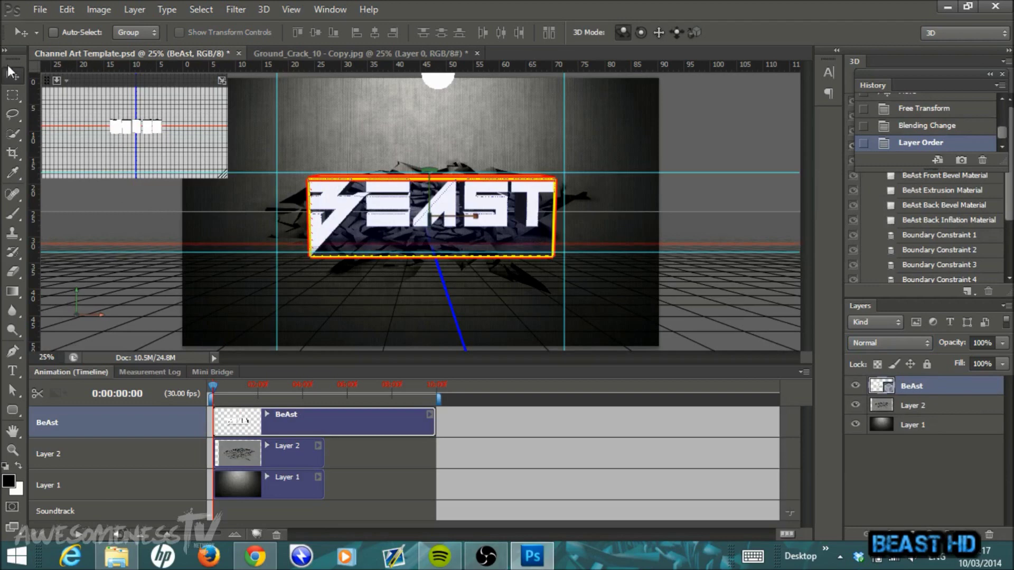
Shift the ground crack layer slightly up behind the text and enlarge it to about 124% width and 120% height.
left_click(924, 409)
left_click_drag(548, 236, 550, 238)
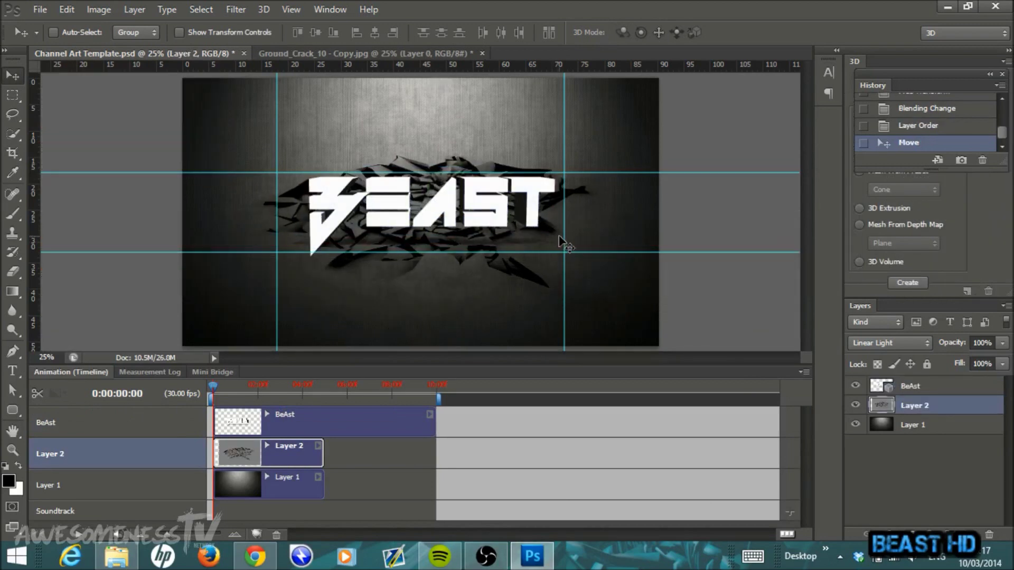
key("ctrl+t")
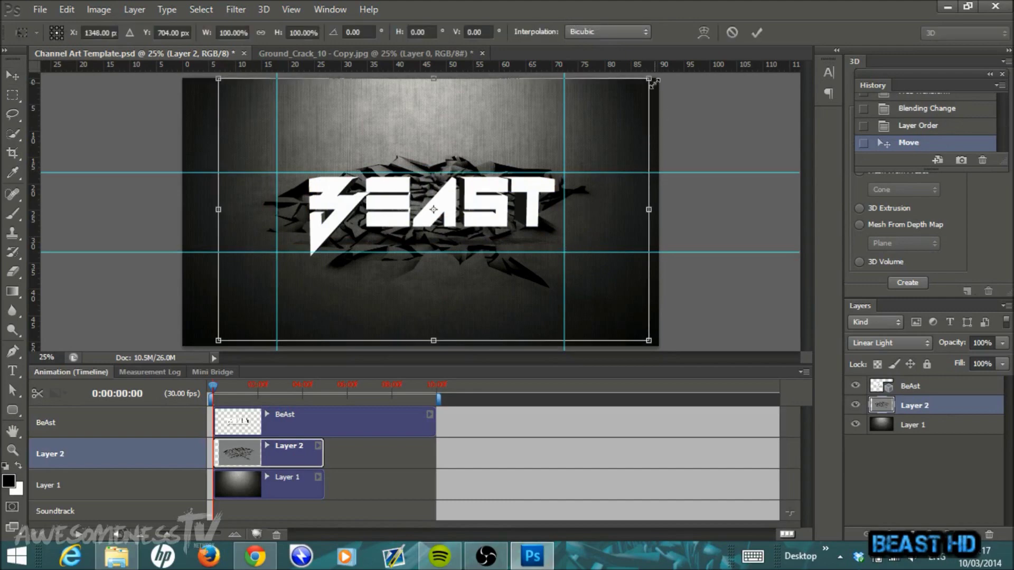
left_click_drag(653, 82, 730, 42)
mouse_move(571, 163)
left_mouse_down()
mouse_move(563, 146)
mouse_move(570, 179)
left_mouse_up()
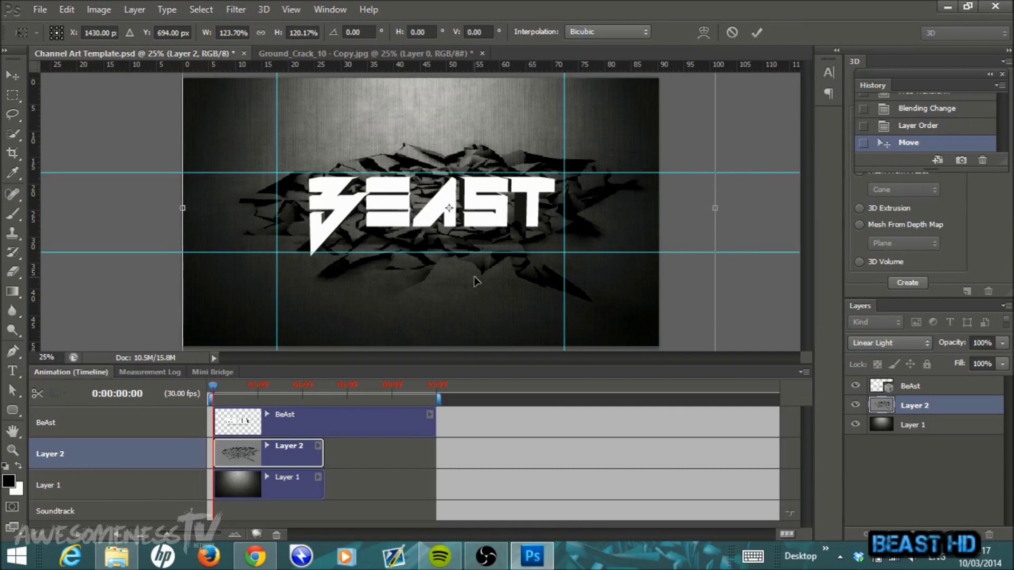
left_click(761, 30)
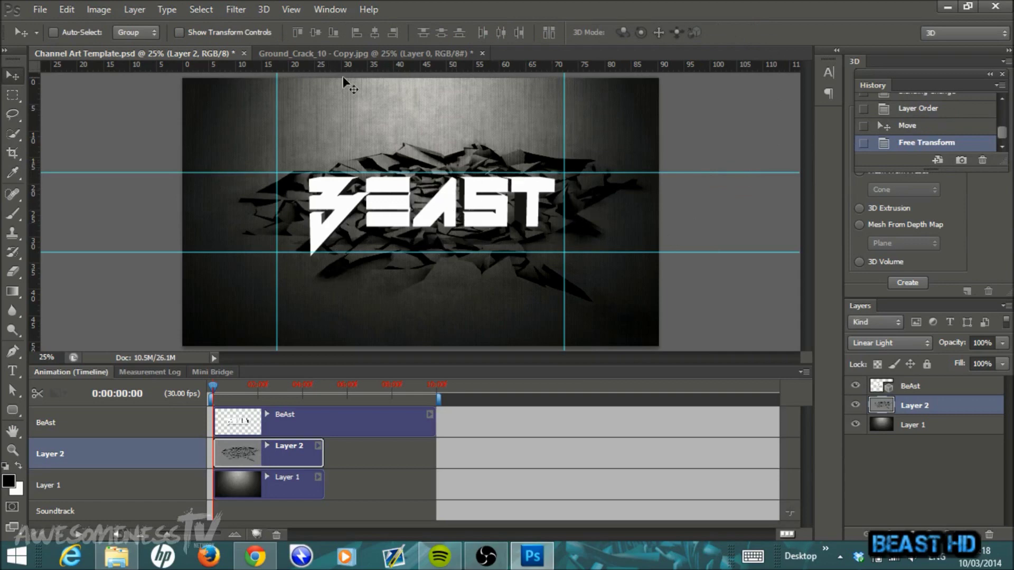
Open StreakFlarebgpink.jpg from the Cracked BG GFX Pack folder and convert its background into a regular layer.
left_click(43, 8)
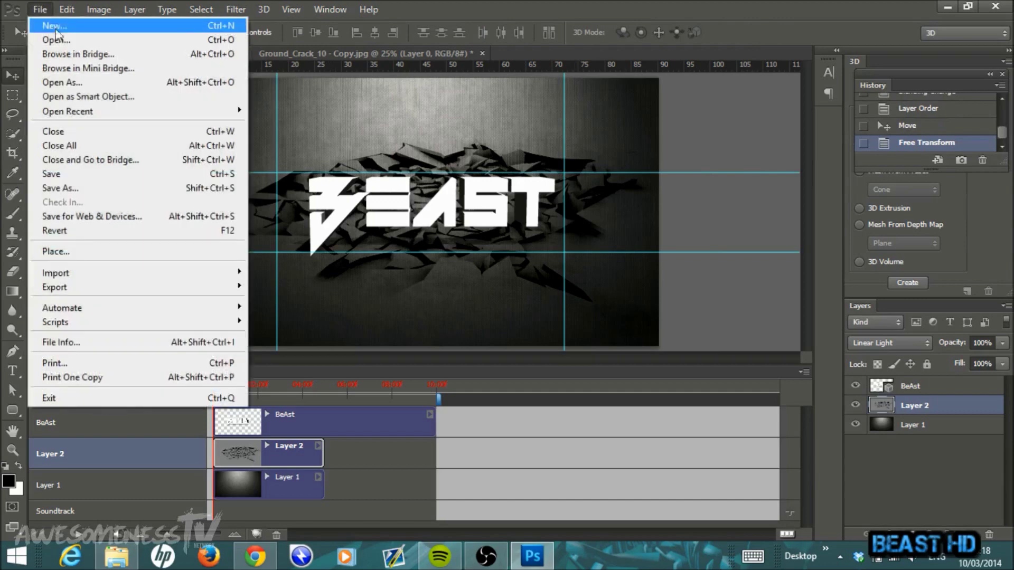
left_click(56, 37)
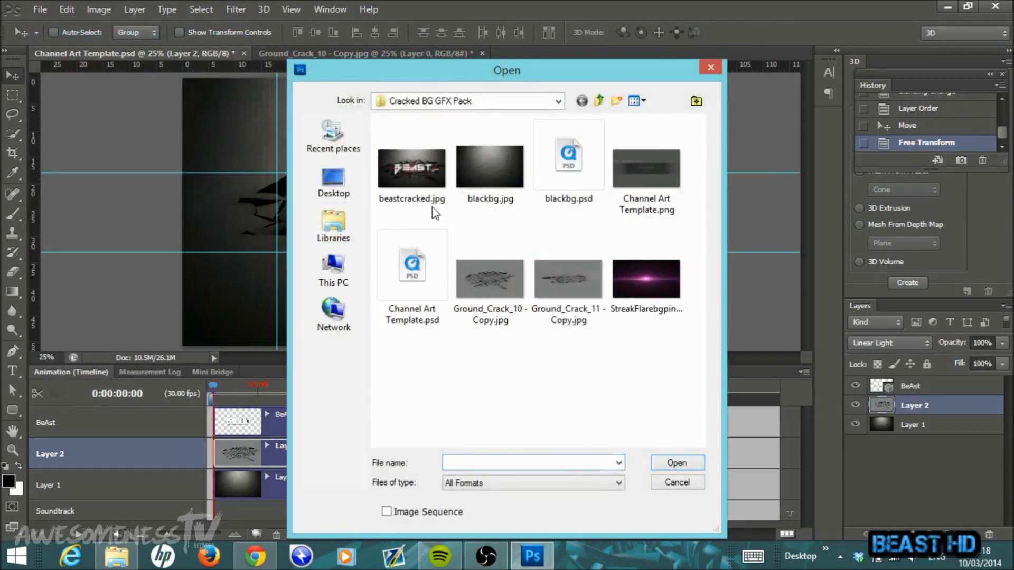
double_click(664, 296)
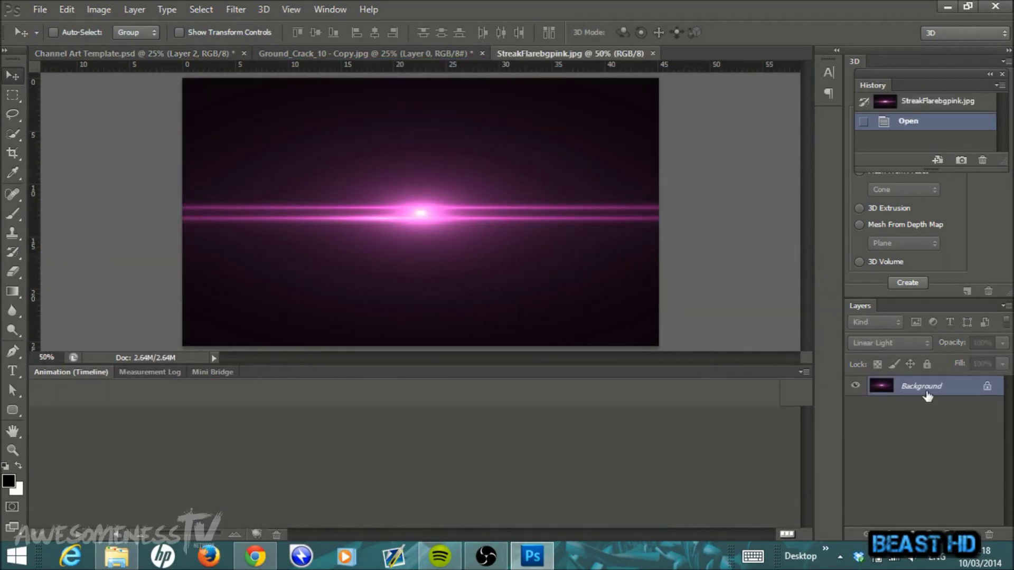
double_click(927, 393)
left_click(645, 174)
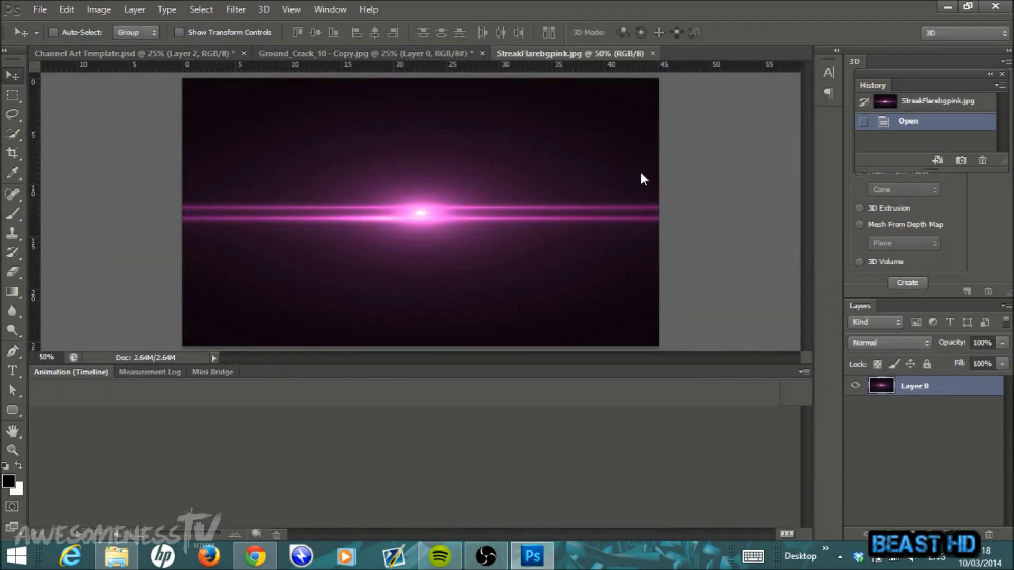
Copy the pink flare layer into the Channel Art Template document, centre it behind the BeAst text, and stretch it to about 171% width.
left_click_drag(530, 244, 473, 223)
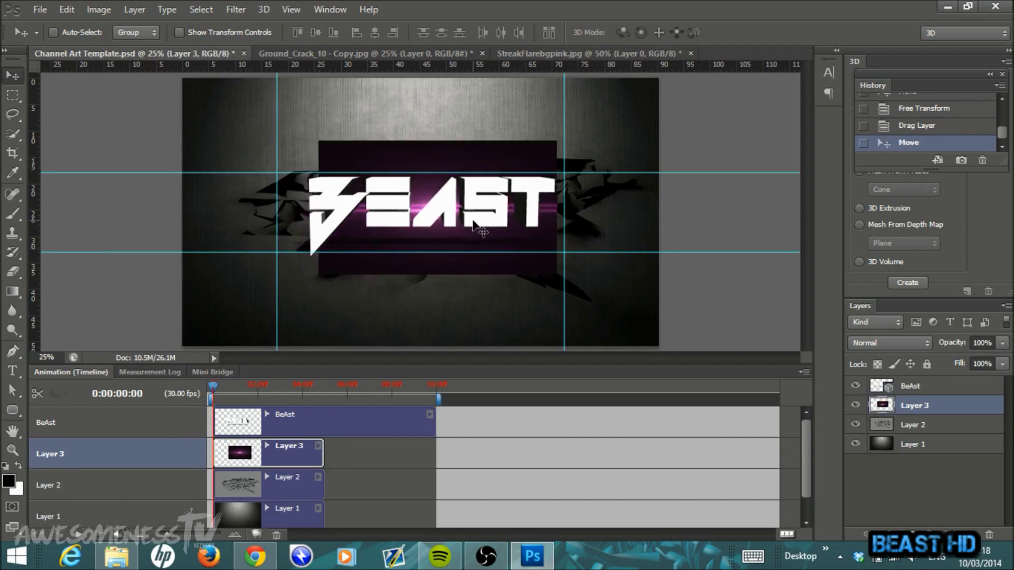
key("ctrl+t")
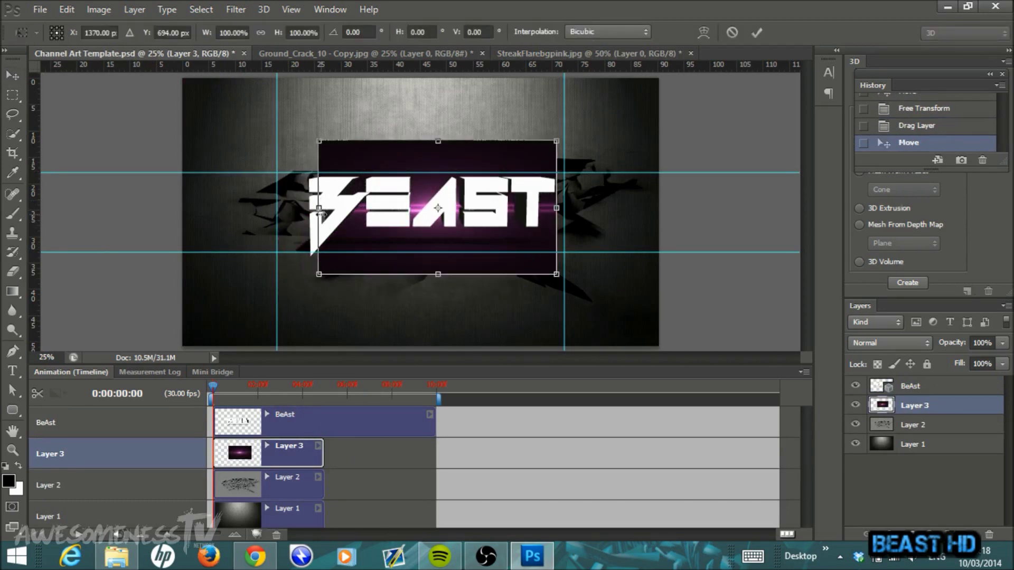
left_click_drag(319, 208, 235, 208)
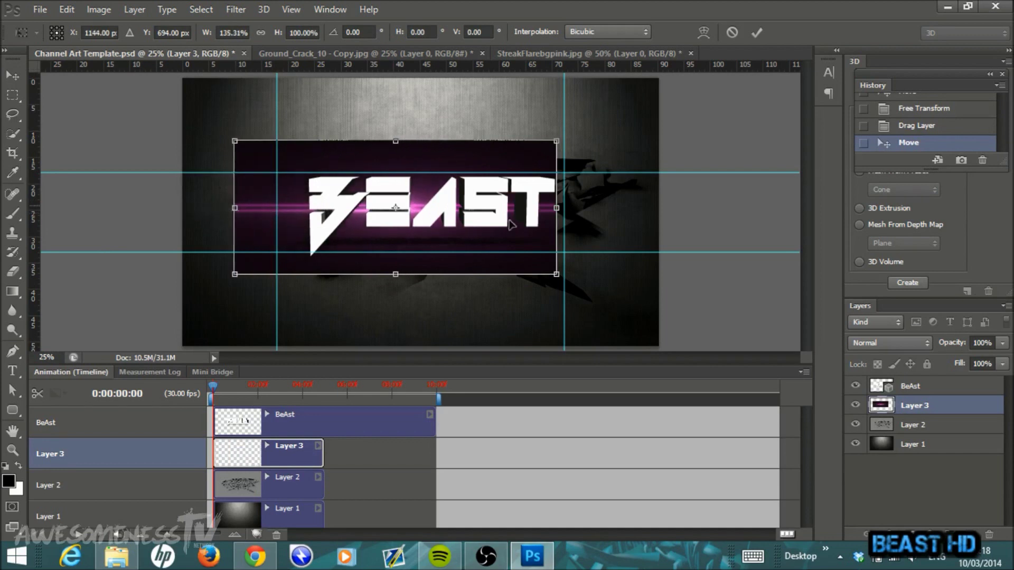
left_click_drag(556, 208, 588, 215)
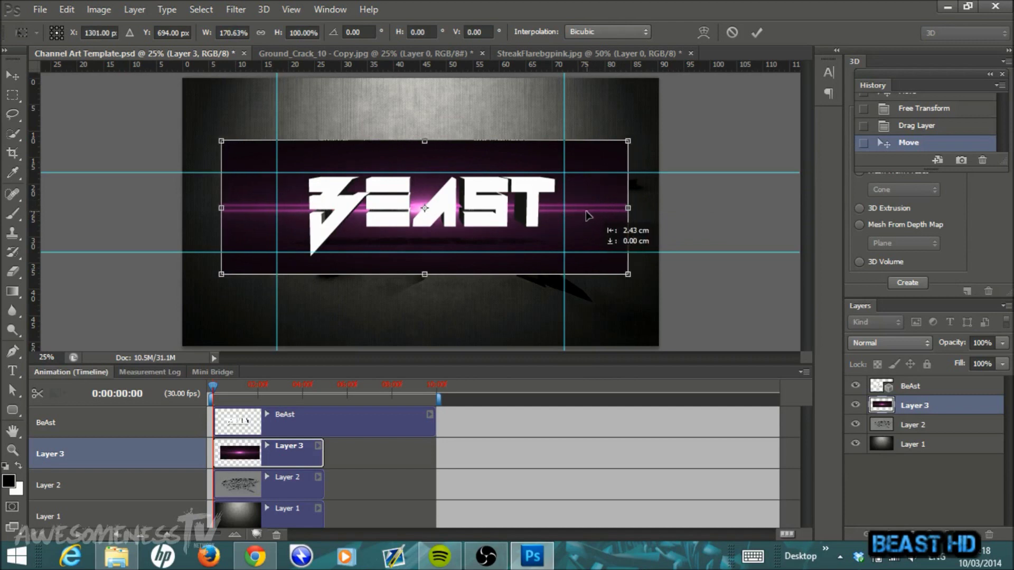
left_click_drag(584, 211, 584, 211)
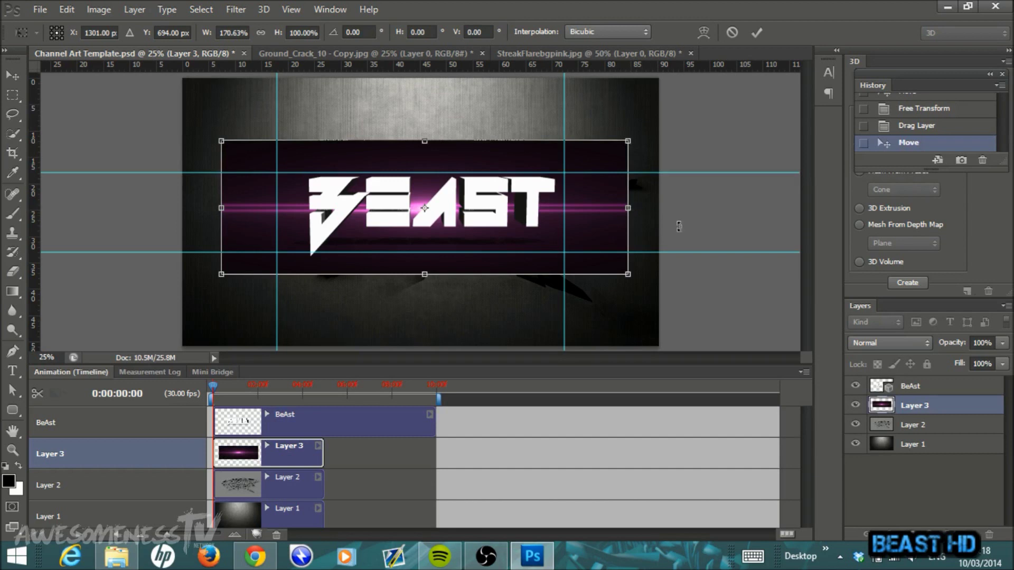
left_click(758, 33)
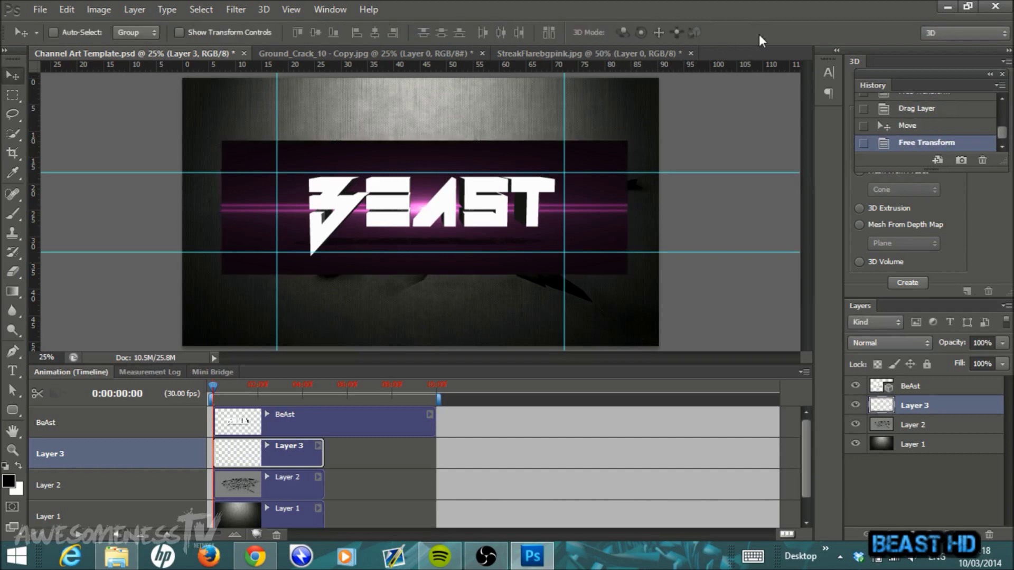
Try several blend modes on the pink flare layer and set it to Lighter Color.
left_click(929, 346)
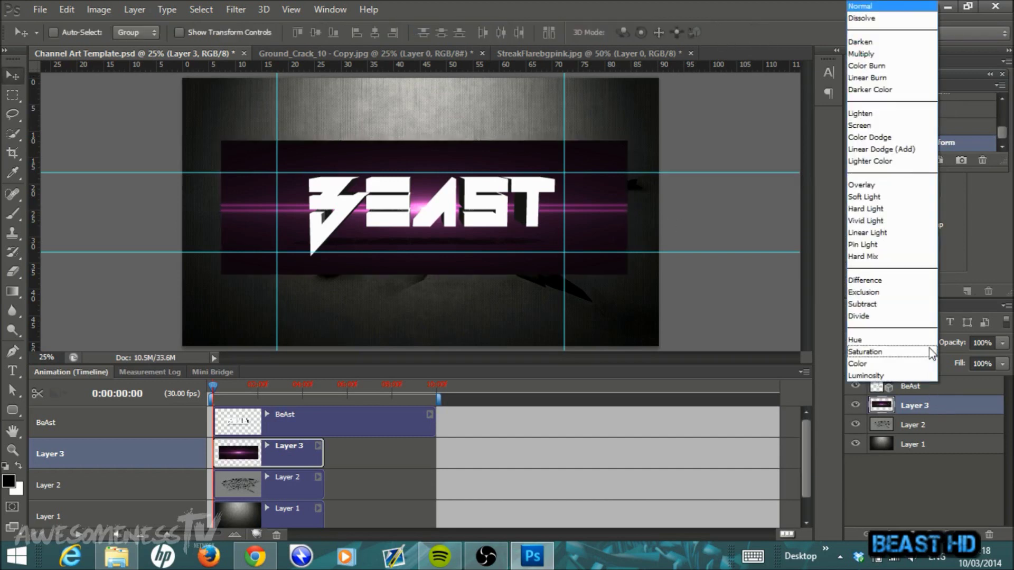
left_click(872, 245)
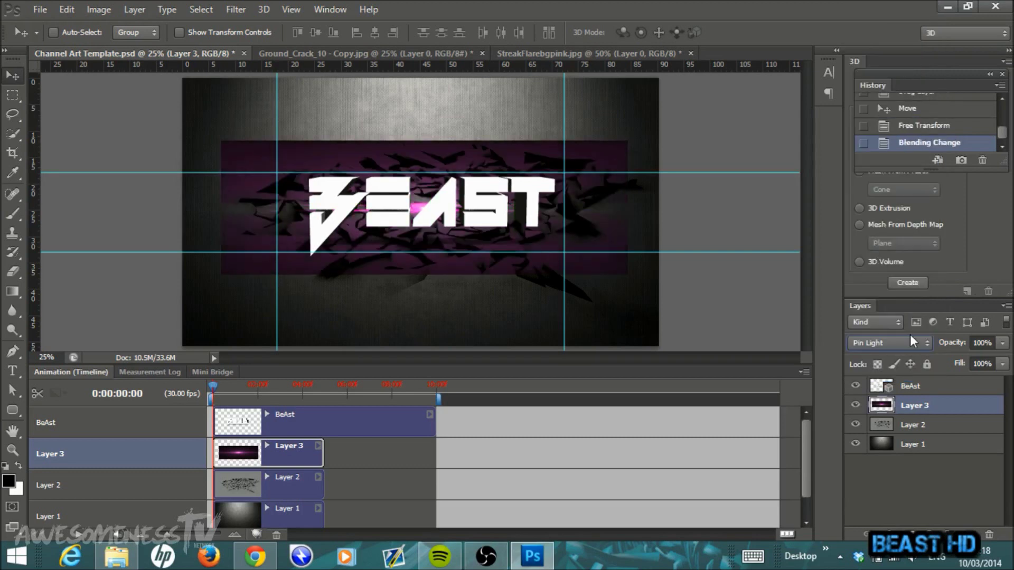
scroll(910, 338, "up", 3)
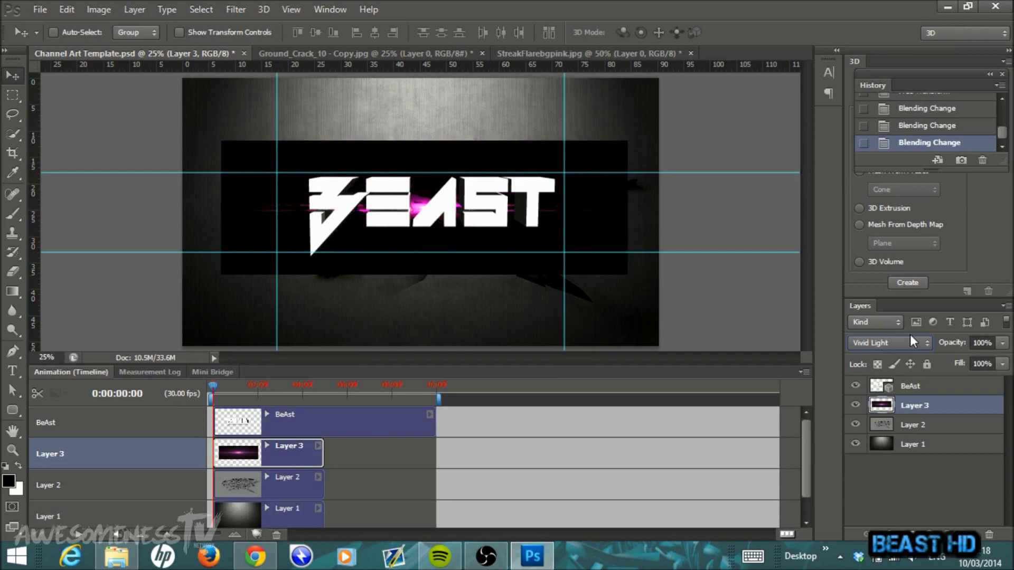
scroll(910, 338, "up", 2)
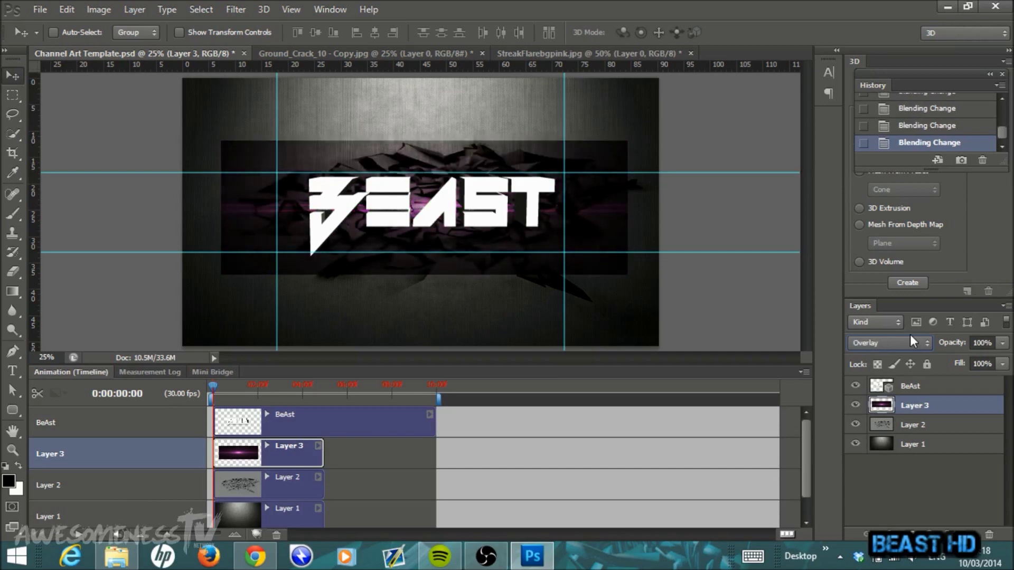
scroll(910, 338, "up", 1)
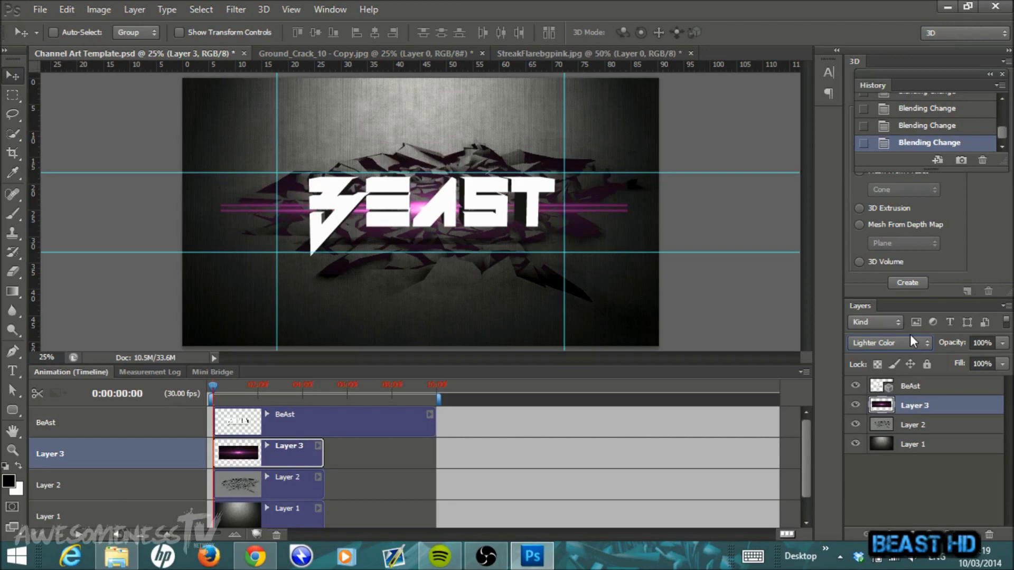
left_click(929, 346)
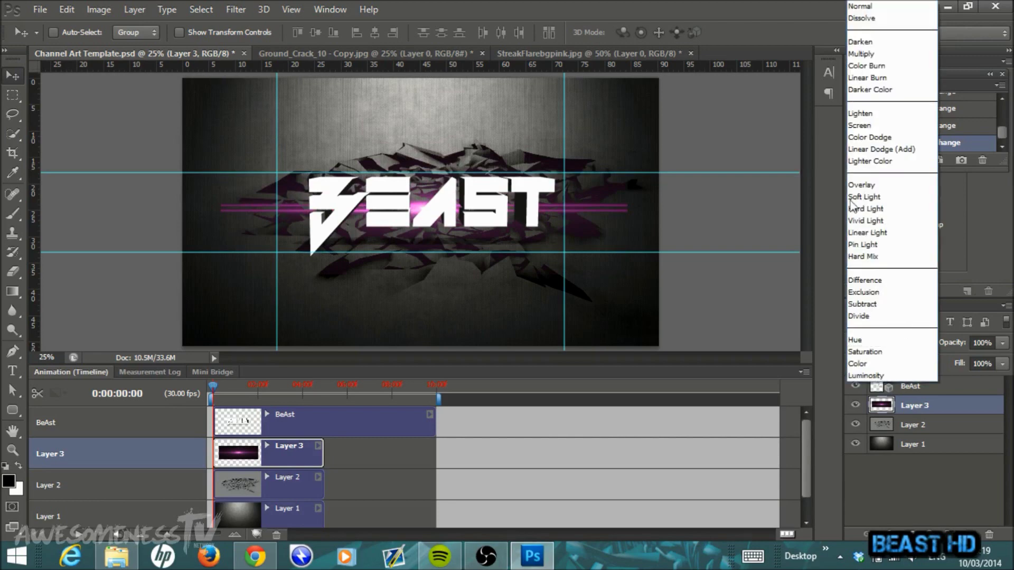
left_click(872, 162)
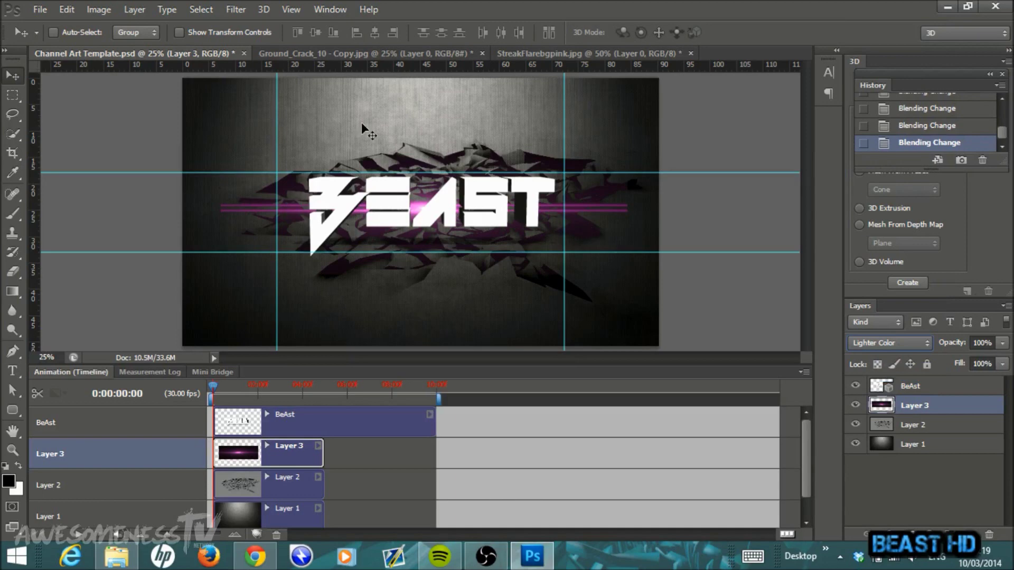
Adjust the pink flare layer's Brightness/Contrast to brightness 71 and contrast 100.
left_click(98, 10)
mouse_move(161, 53)
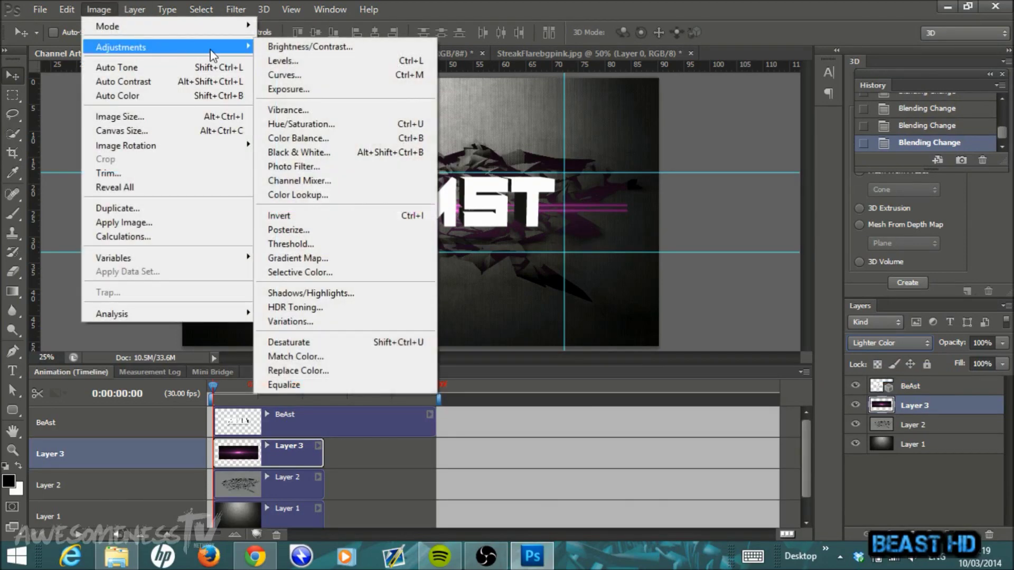
left_click(293, 47)
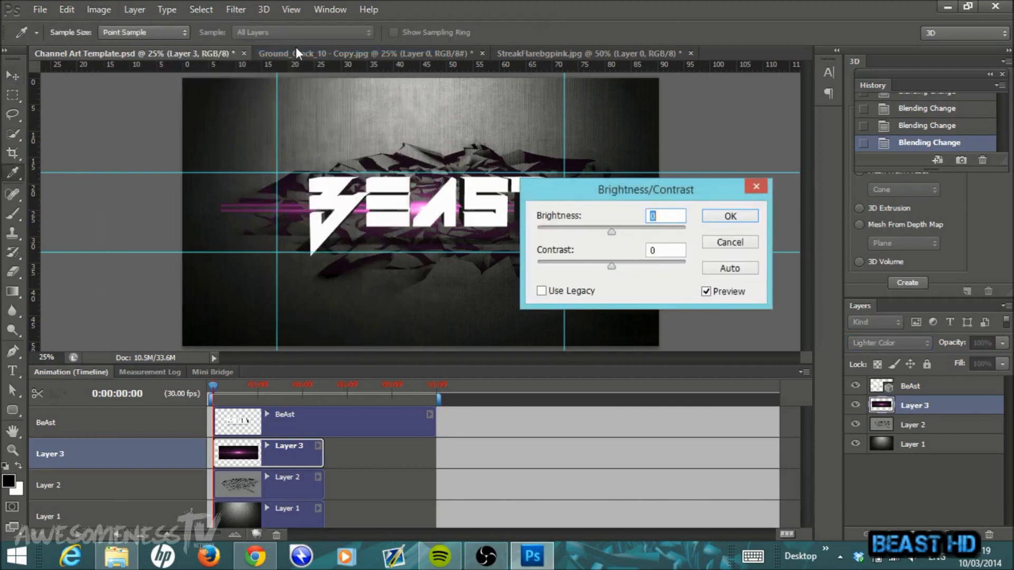
left_click_drag(611, 267, 694, 271)
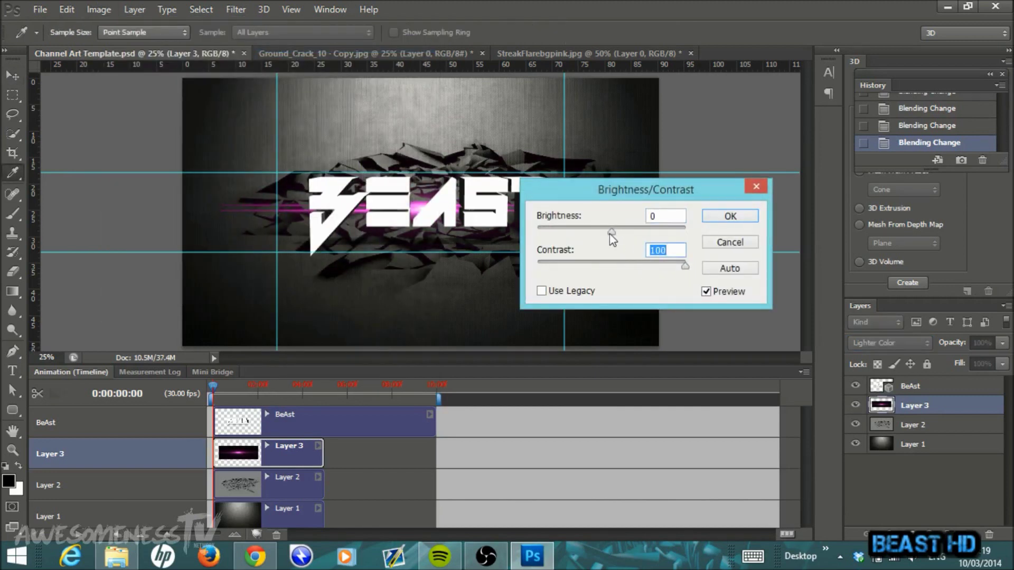
left_click_drag(614, 231, 652, 235)
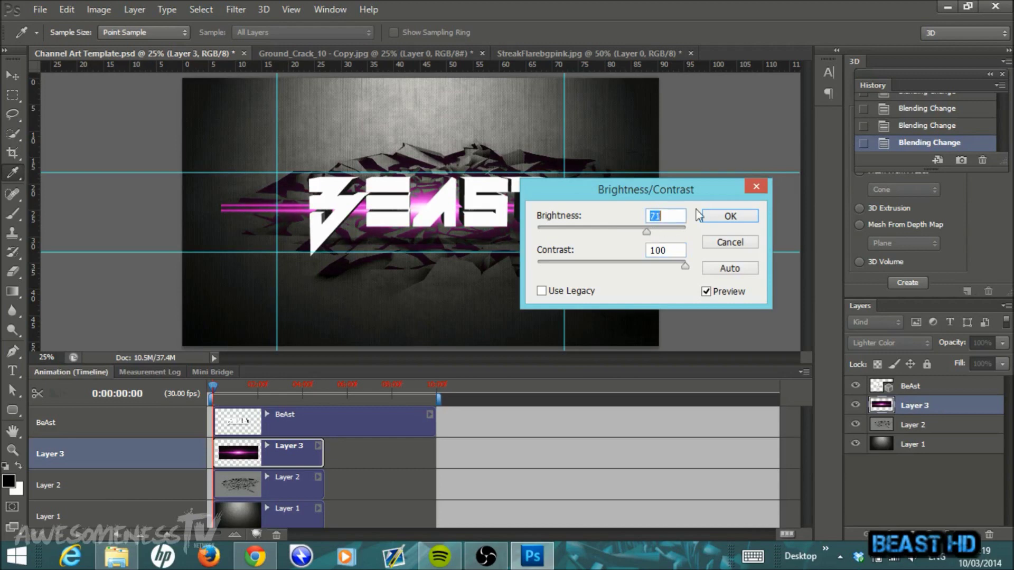
left_click(730, 216)
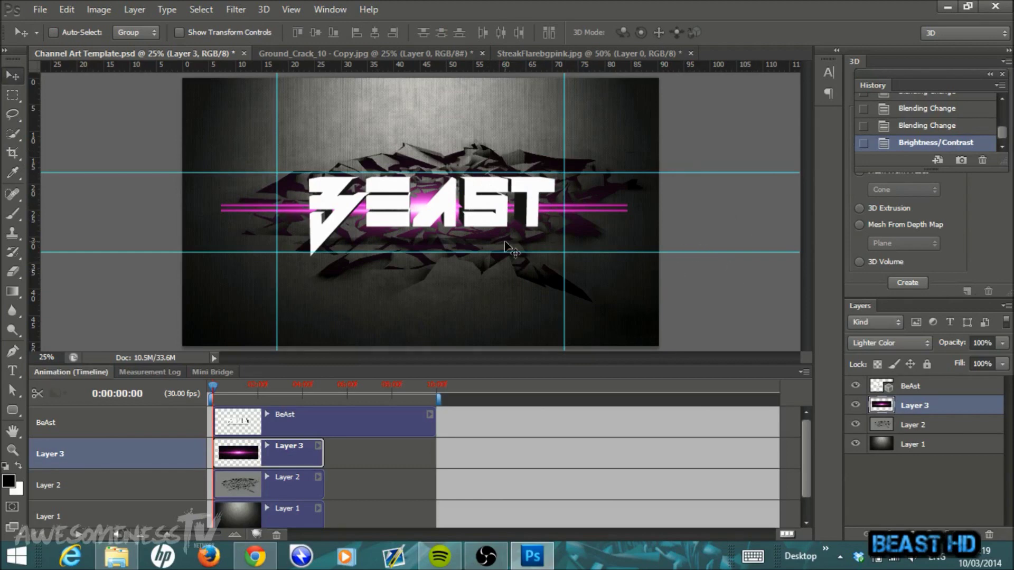
Start an empty text layer just below the T of the BeAst lettering.
key("t")
left_click(523, 250)
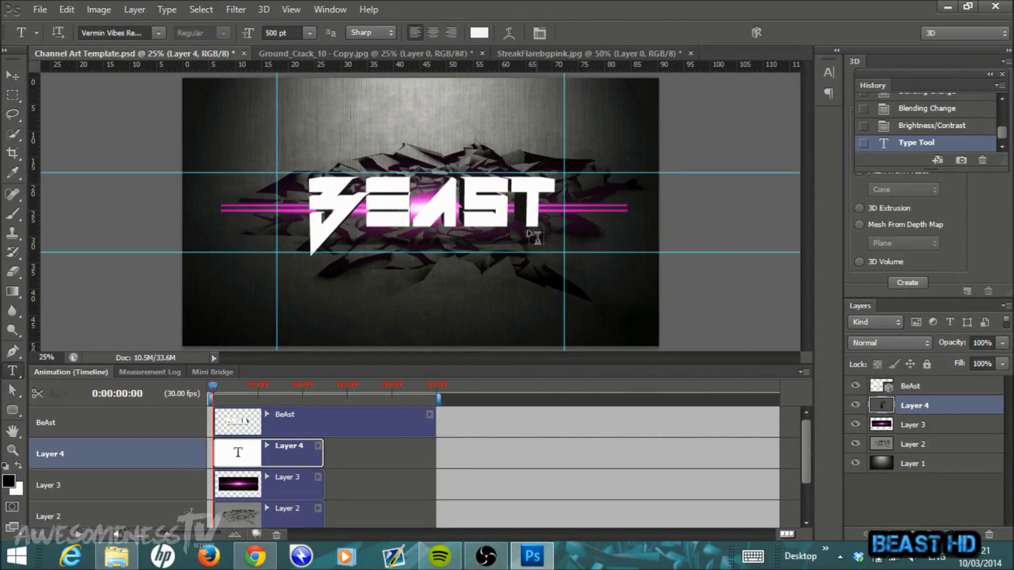
Open Ground_Crack_11 - Copy.jpg from the Cracked BG GFX Pack folder and convert its background into a regular layer.
left_click(44, 13)
left_click(58, 36)
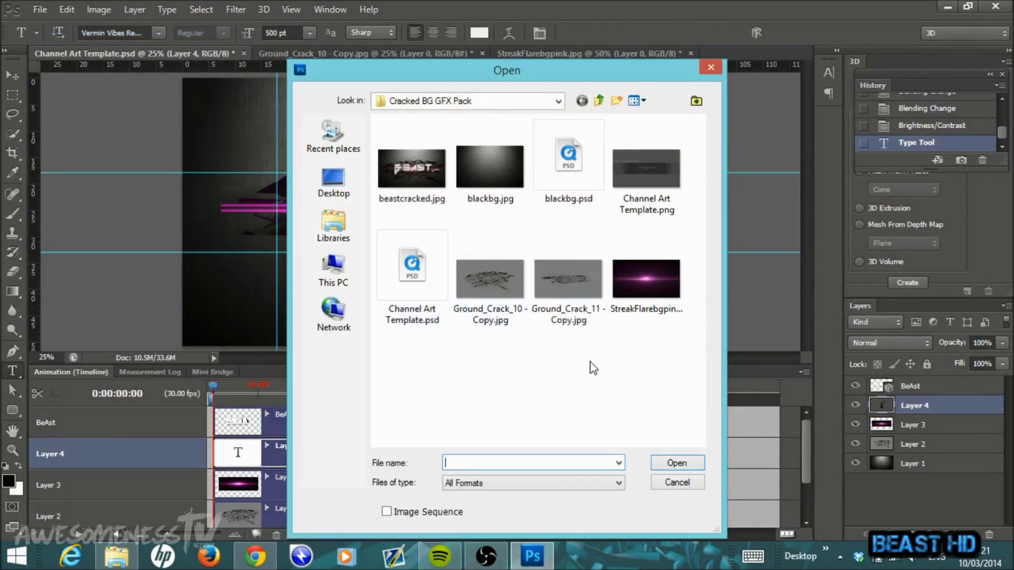
double_click(570, 289)
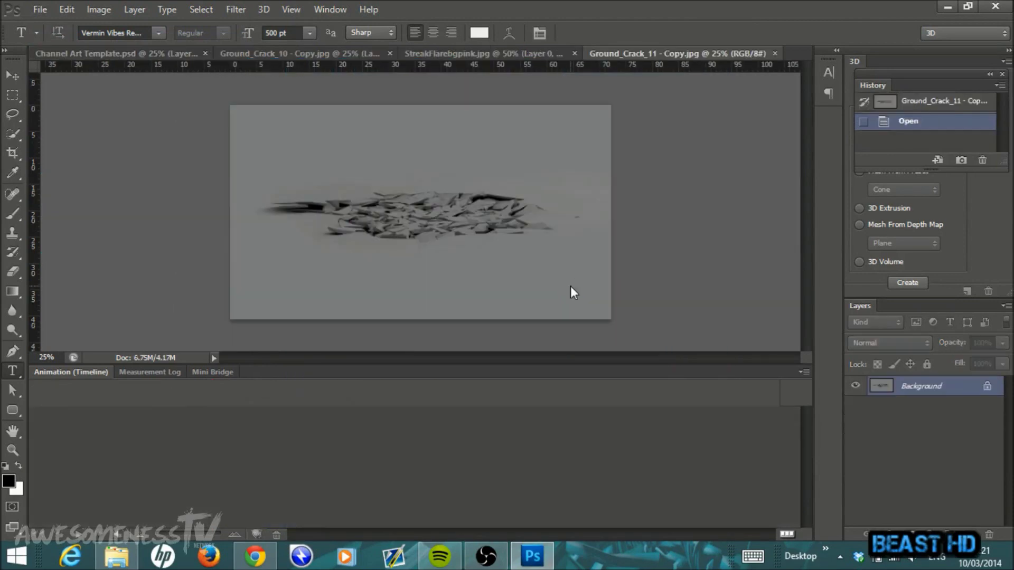
double_click(914, 390)
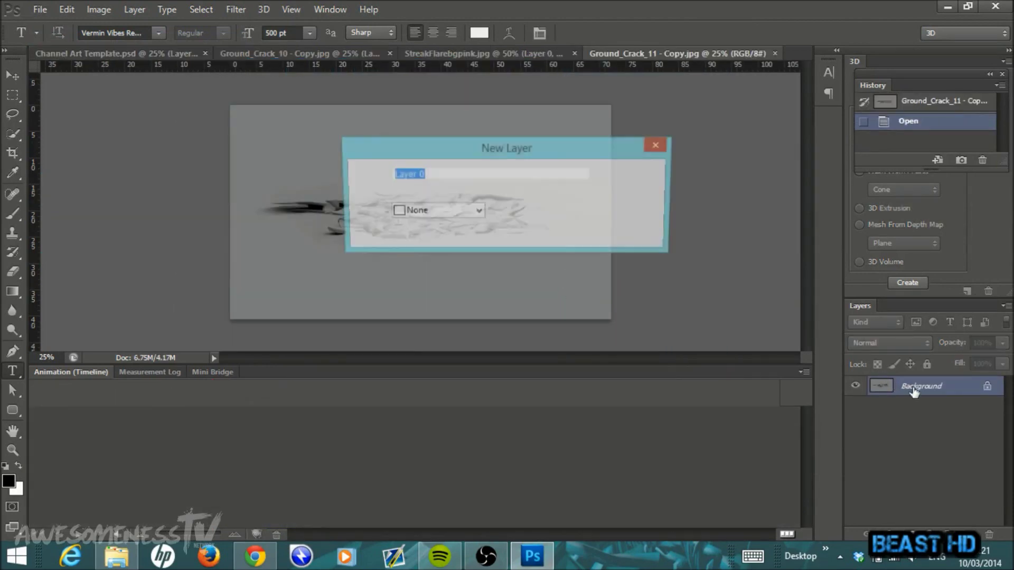
left_click(632, 173)
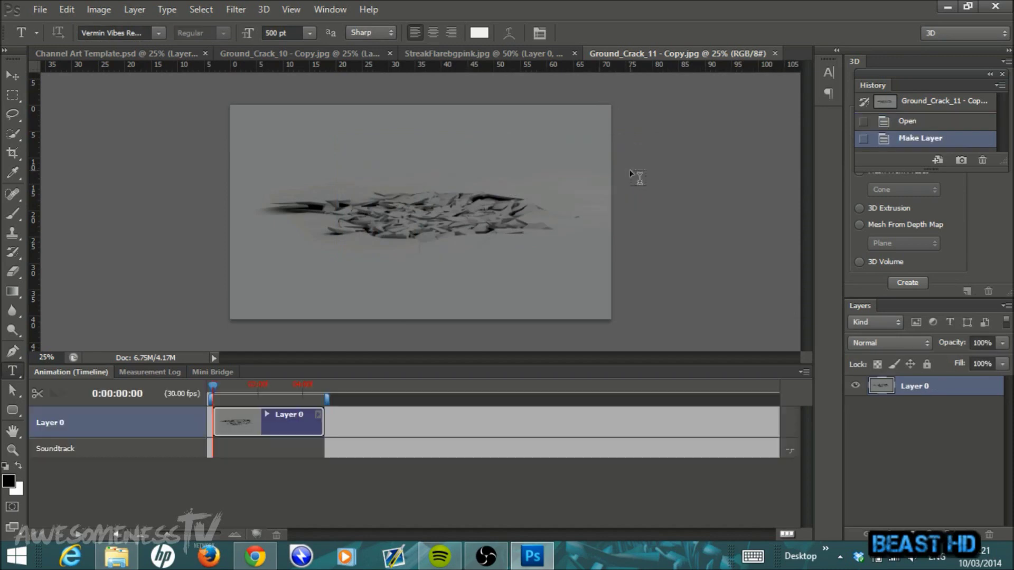
Copy the Ground_Crack_11 layer into the Channel Art Template document and centre it behind the BeAst text.
left_click(7, 80)
mouse_move(475, 209)
left_mouse_down()
mouse_move(322, 153)
mouse_move(132, 52)
mouse_move(441, 209)
mouse_move(459, 207)
left_mouse_up()
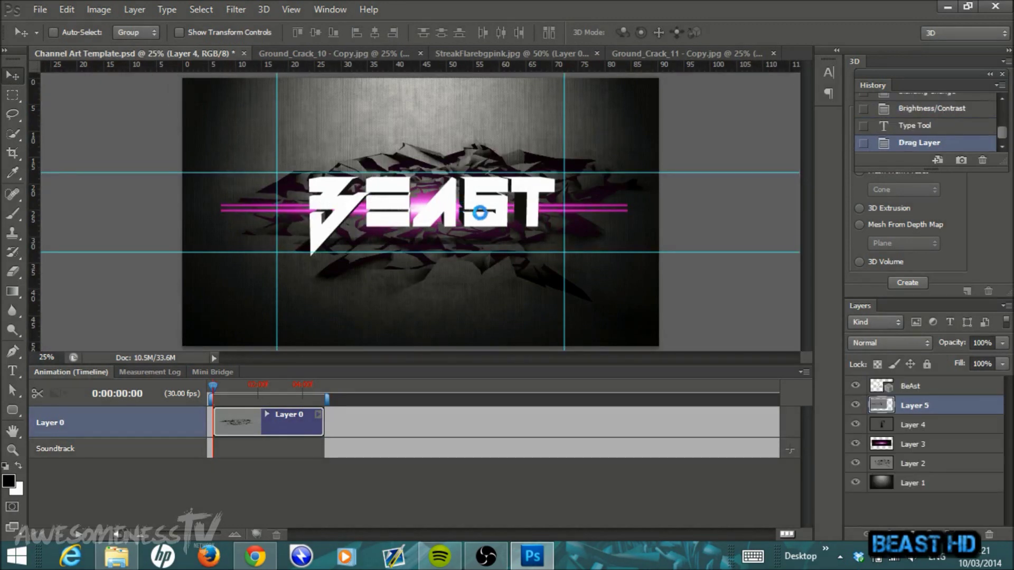
left_click_drag(352, 138, 437, 150)
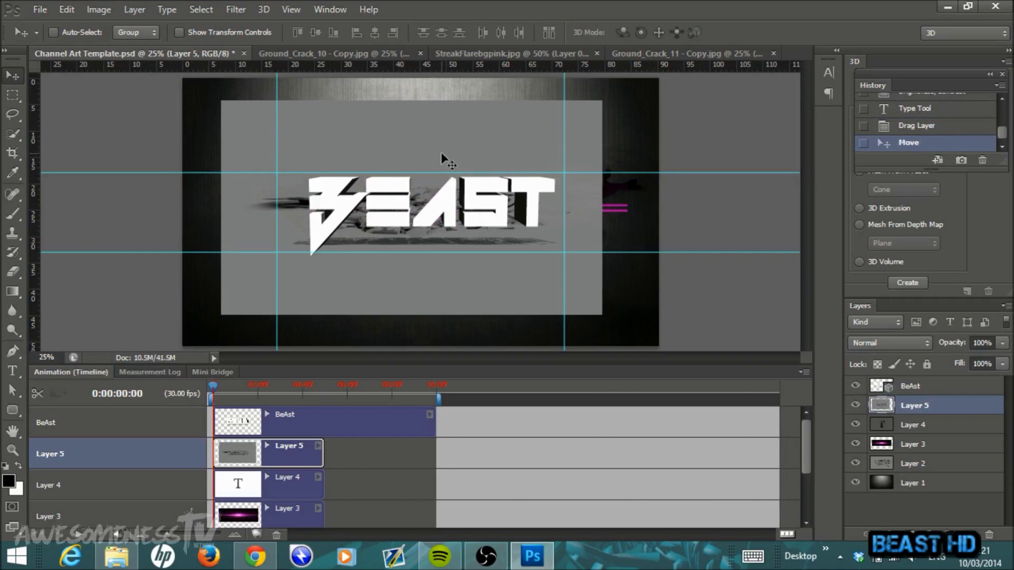
Enlarge the new crack layer with Free Transform to about 126% width and 124% height, spanning most of the canvas.
key("ctrl+t")
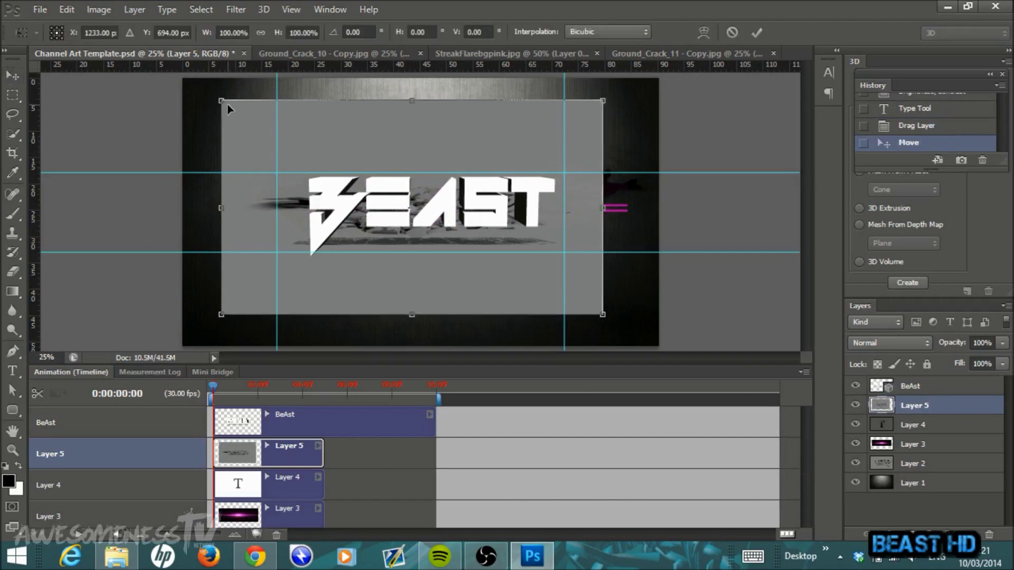
left_click_drag(220, 101, 227, 85)
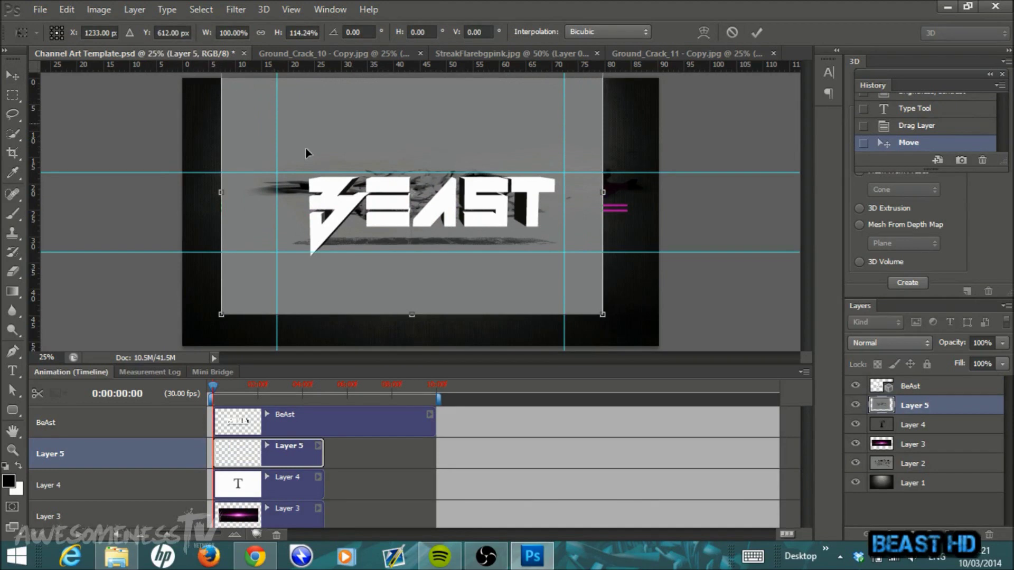
left_click_drag(602, 314, 702, 337)
left_click_drag(606, 214, 581, 212)
left_click(755, 32)
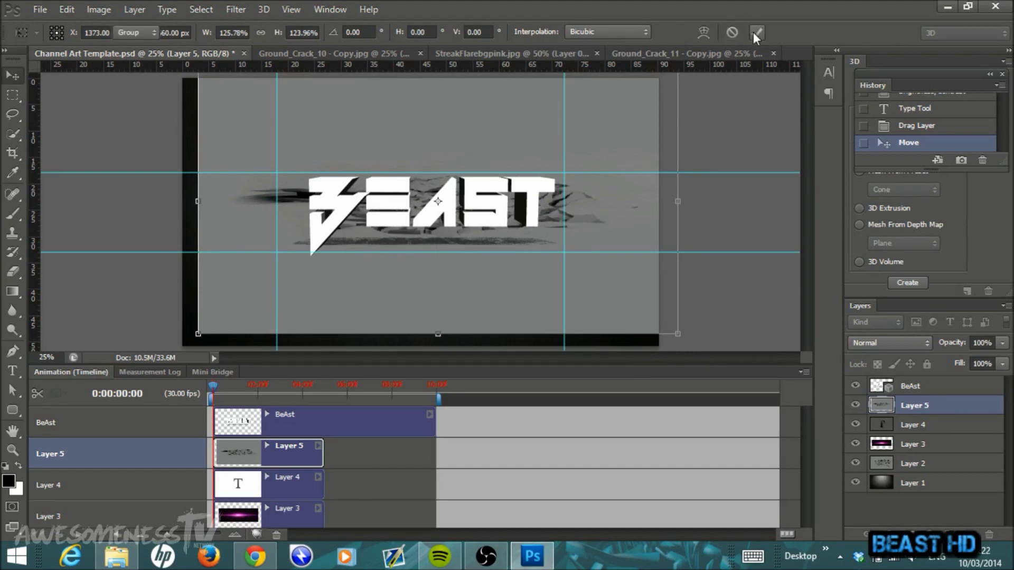
Move the new crack layer above the BeAst layer and set its blend mode to Pin Light.
left_click_drag(911, 415, 935, 386)
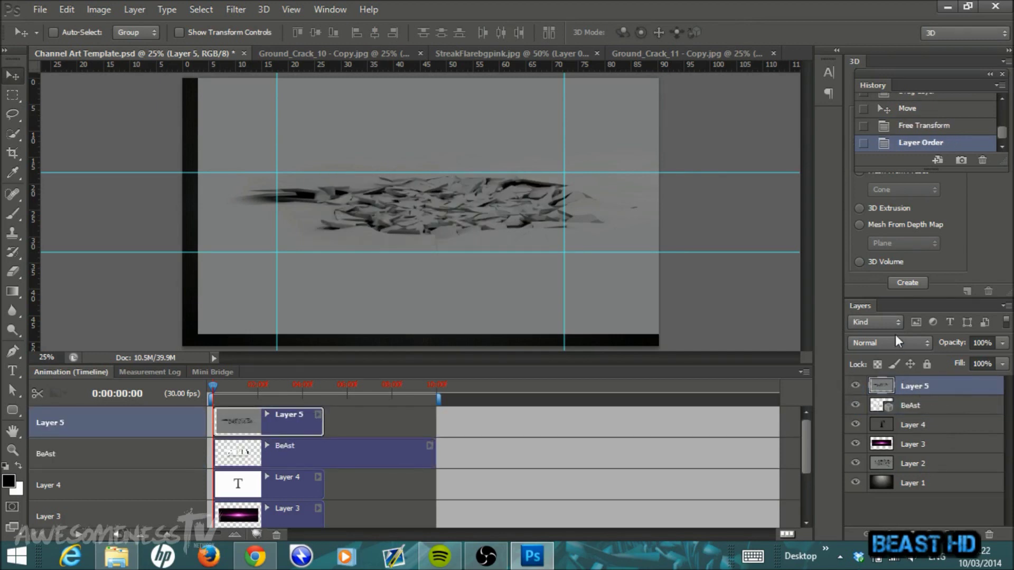
left_click(928, 346)
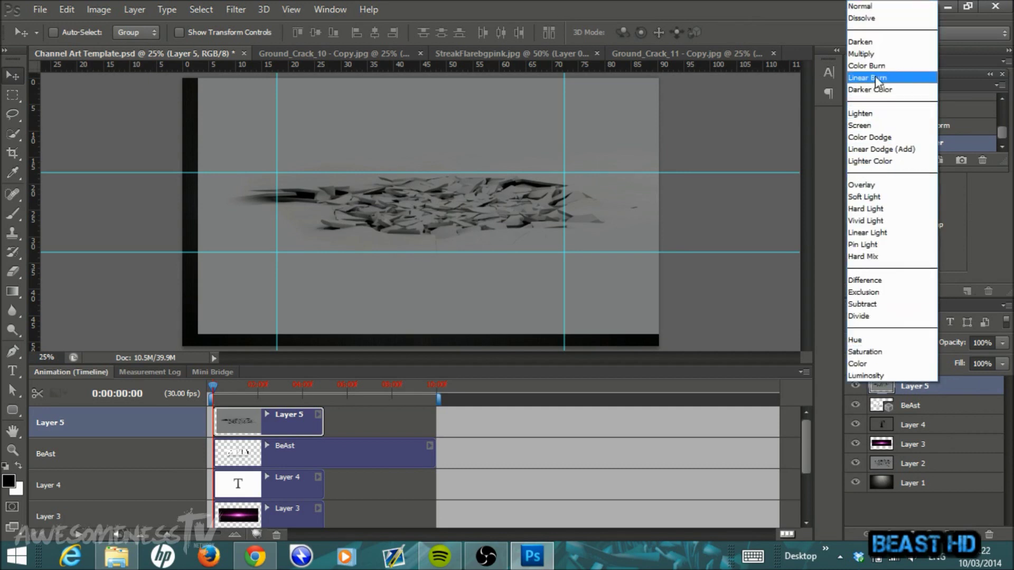
left_click(860, 244)
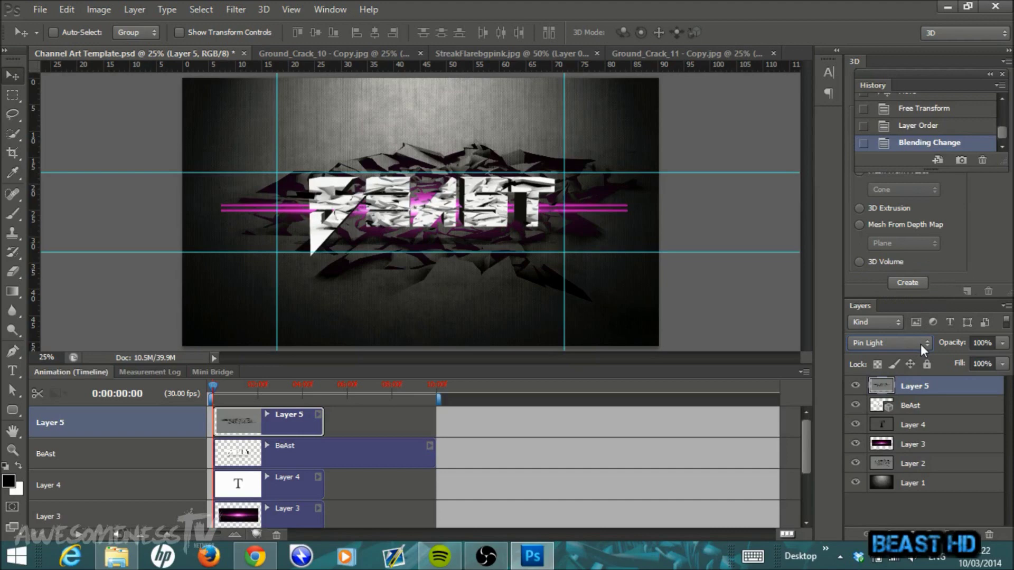
Set the opacity of the crack layer over the BeAst text to 60%.
left_click(1002, 344)
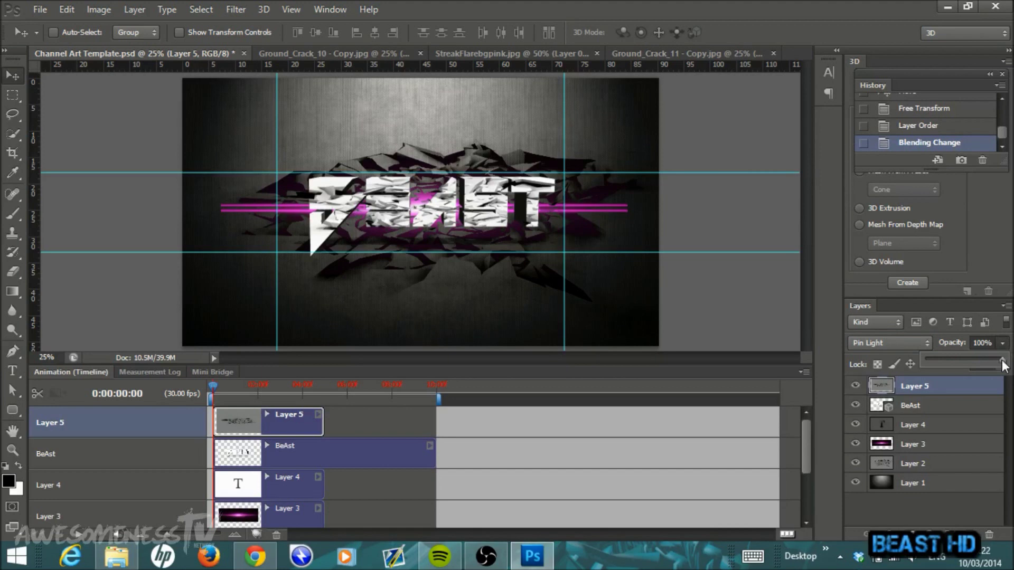
left_click_drag(1002, 363, 993, 366)
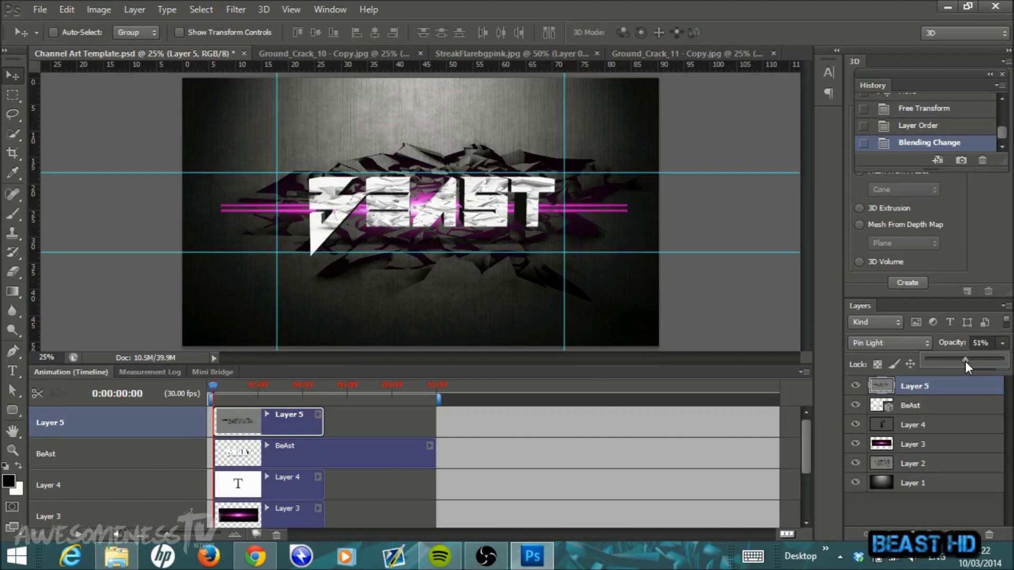
left_click_drag(965, 361, 971, 359)
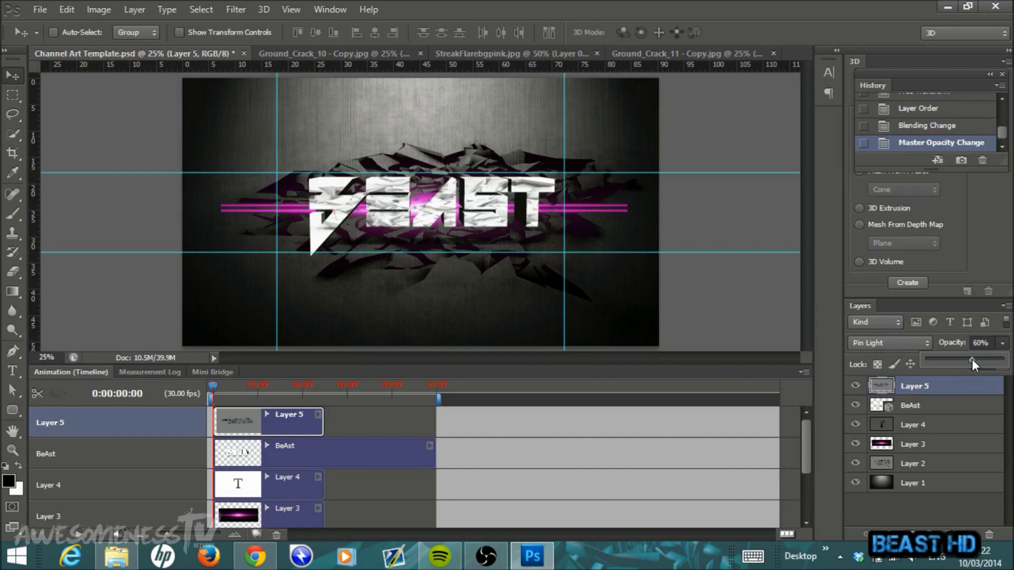
left_click(469, 219)
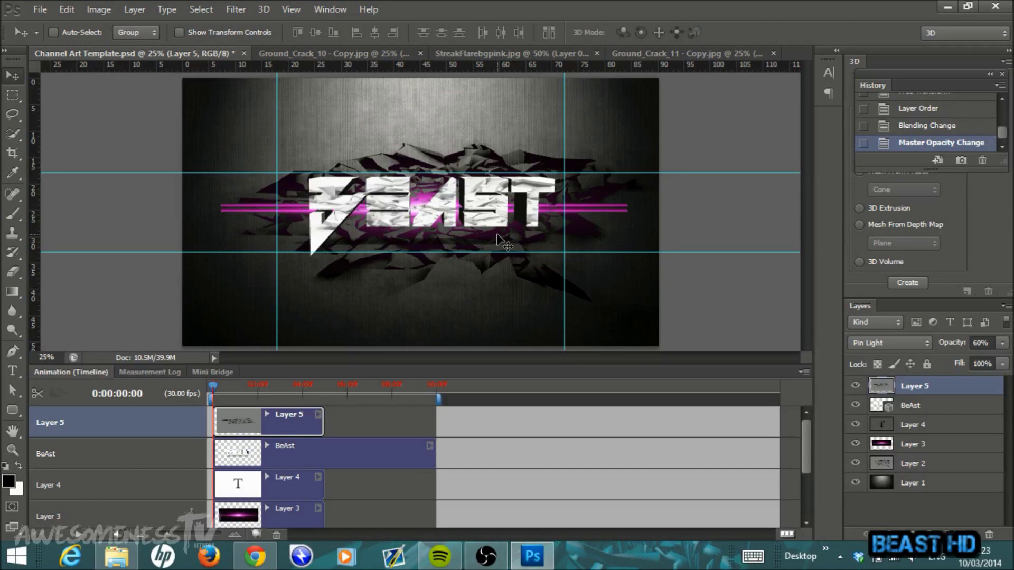
Prepare to save the banner as a JPEG copy, Channel Art Template.jpg, in the Cracked BG GFX Pack folder.
left_click(37, 9)
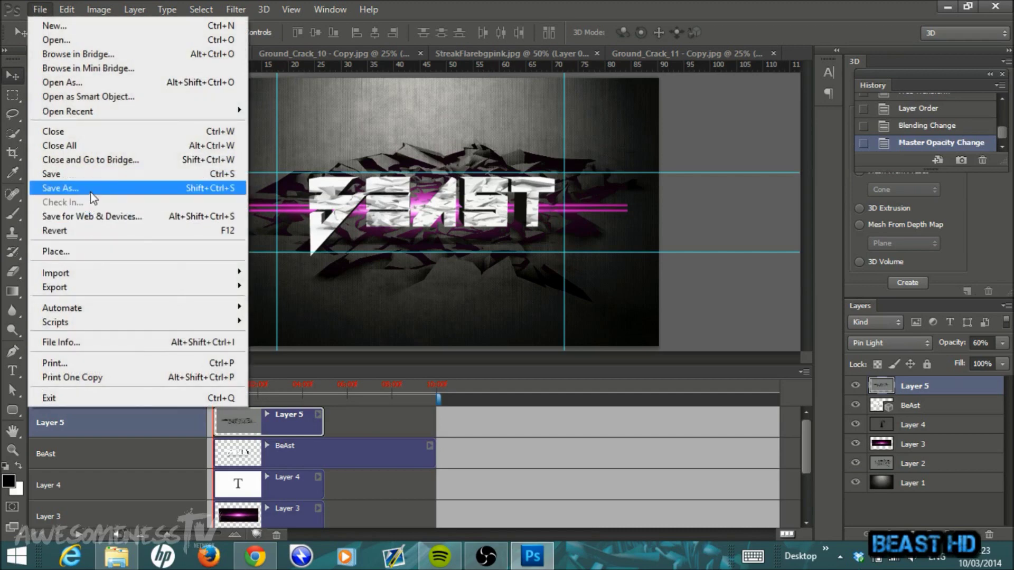
left_click(91, 193)
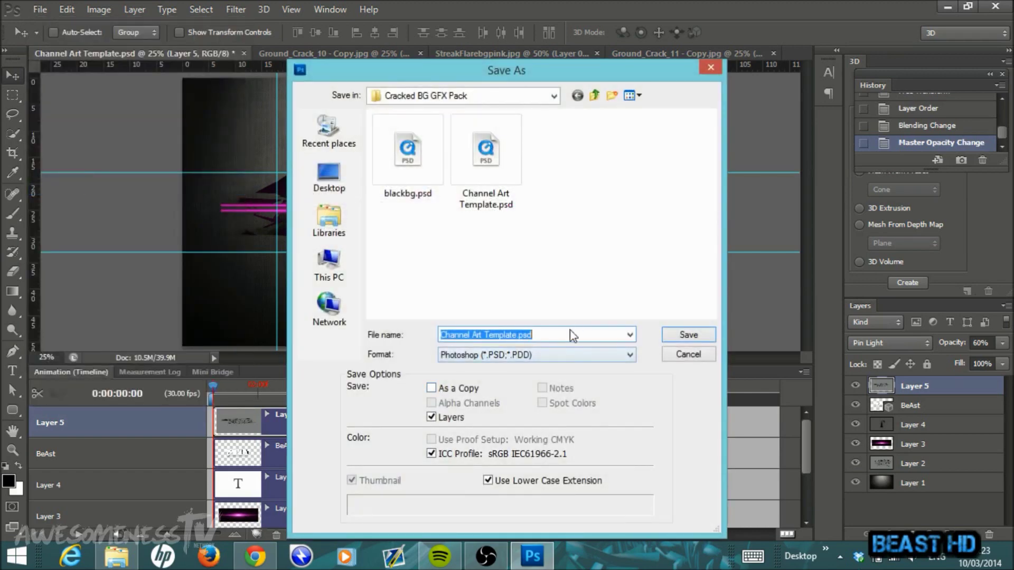
left_click(567, 355)
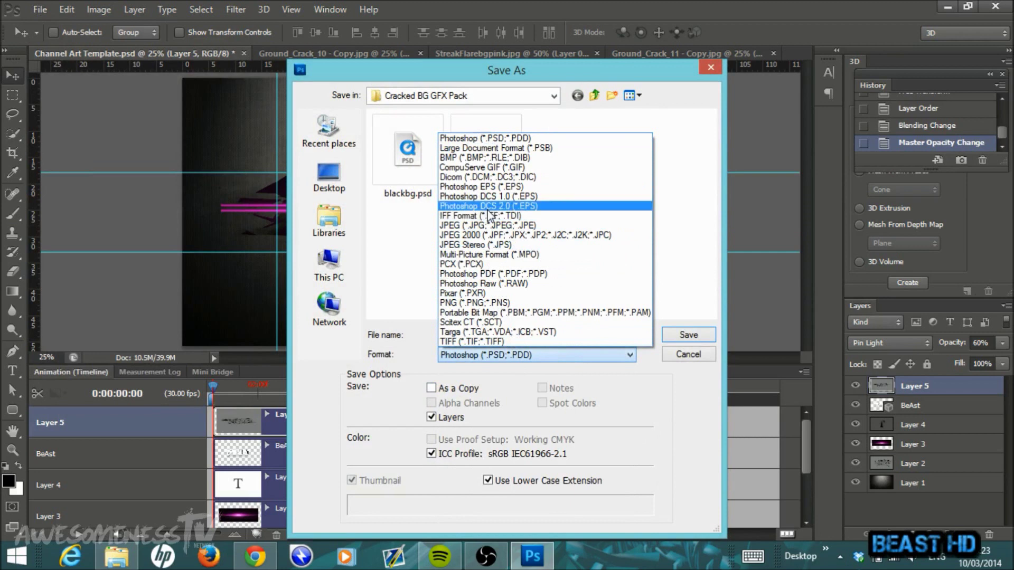
left_click(492, 226)
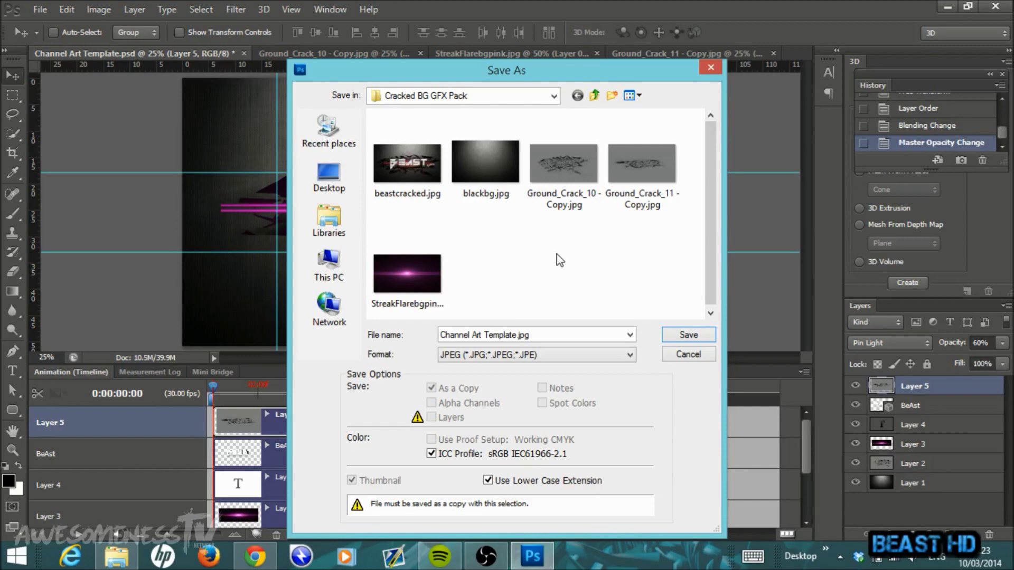
left_click(500, 558)
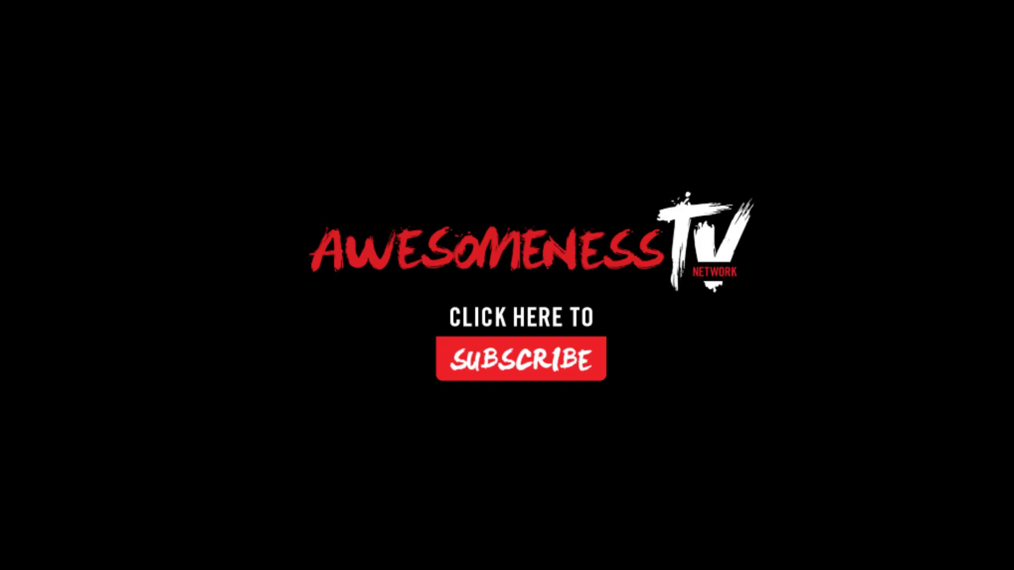